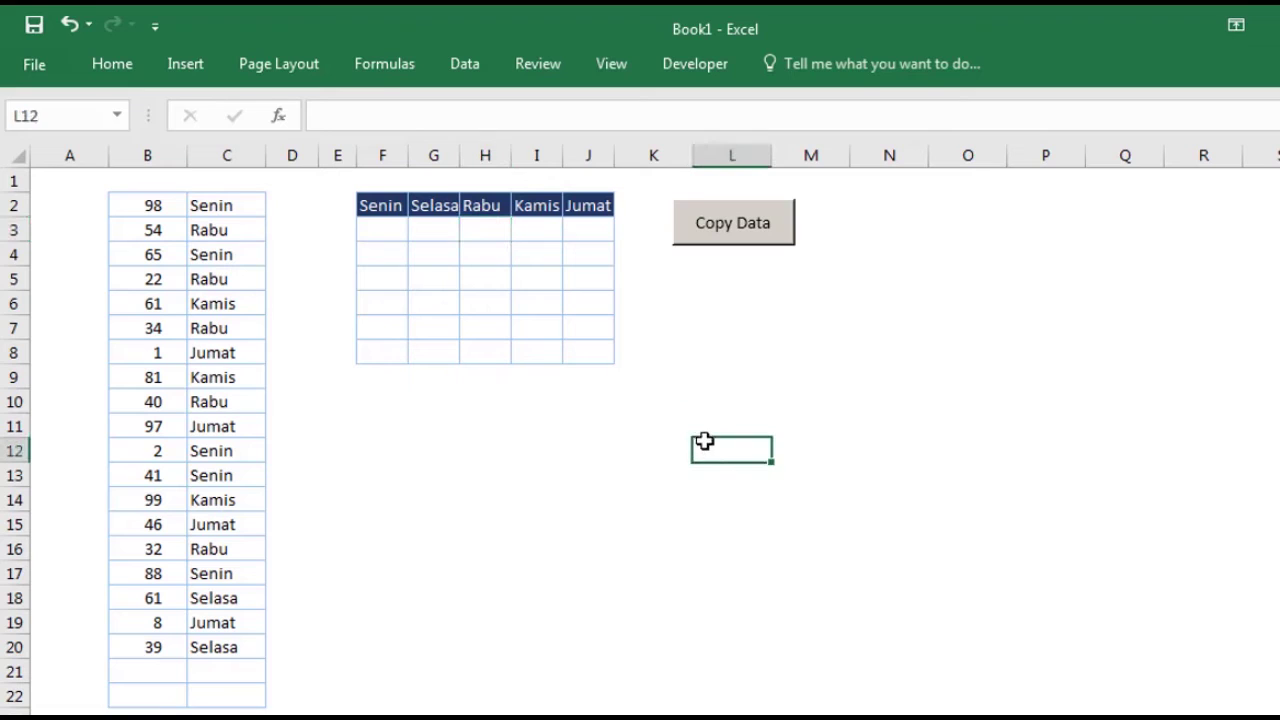
Run the Copy Data macro to fill the day table, then select the first number, 98, in B2
left_click(750, 240)
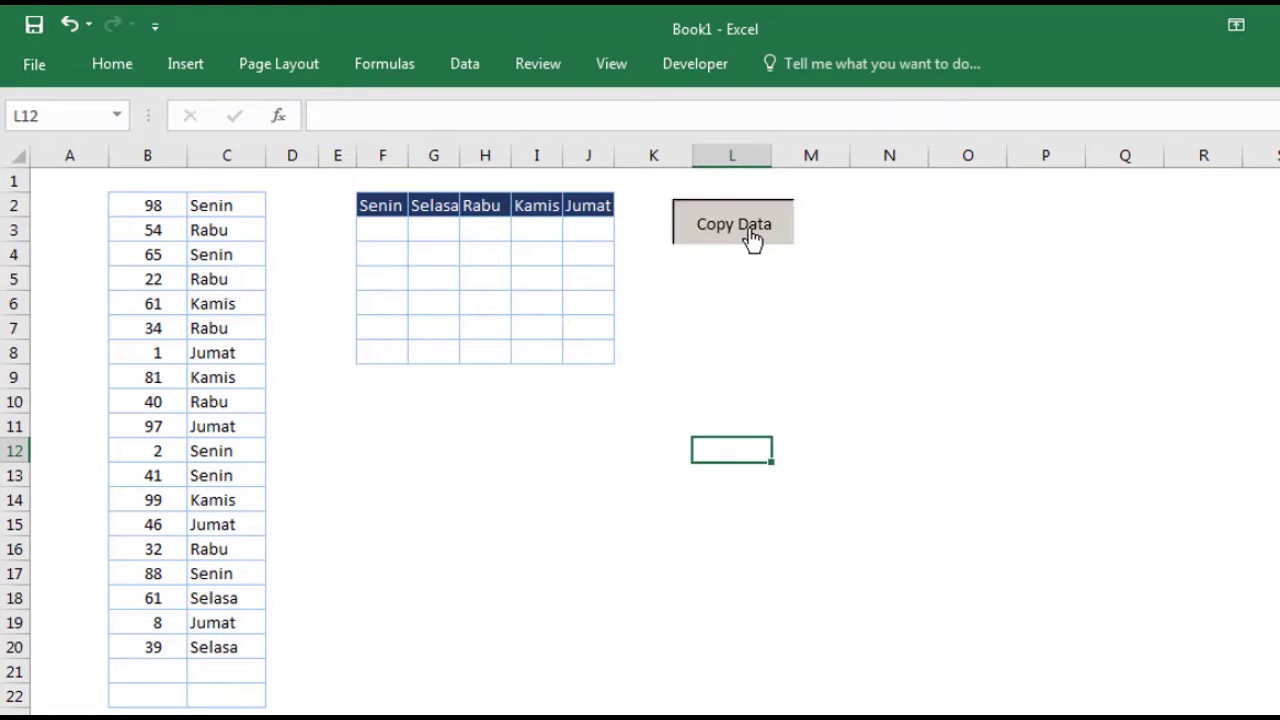
left_click(832, 470)
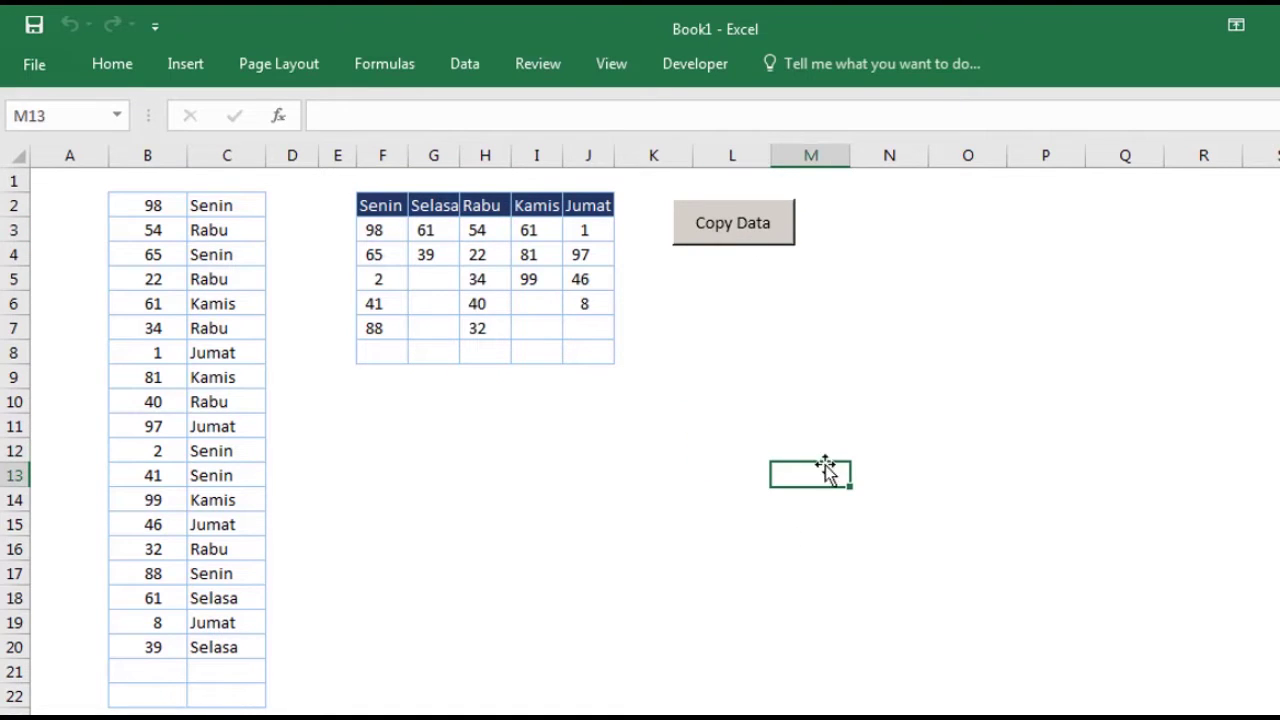
left_click(163, 206)
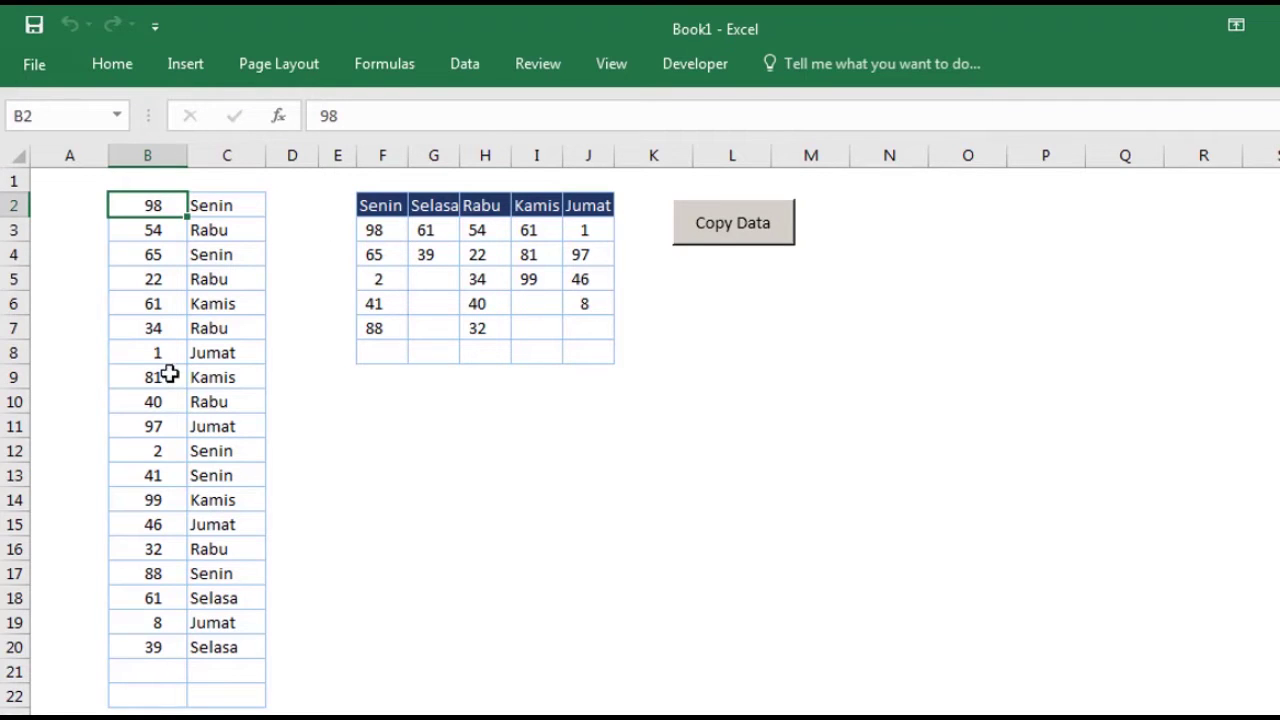
Add the Senin values 65, 2, 41 and 88 in B4, B12, B13 and B17 to the selection
left_click(162, 255, "ctrl")
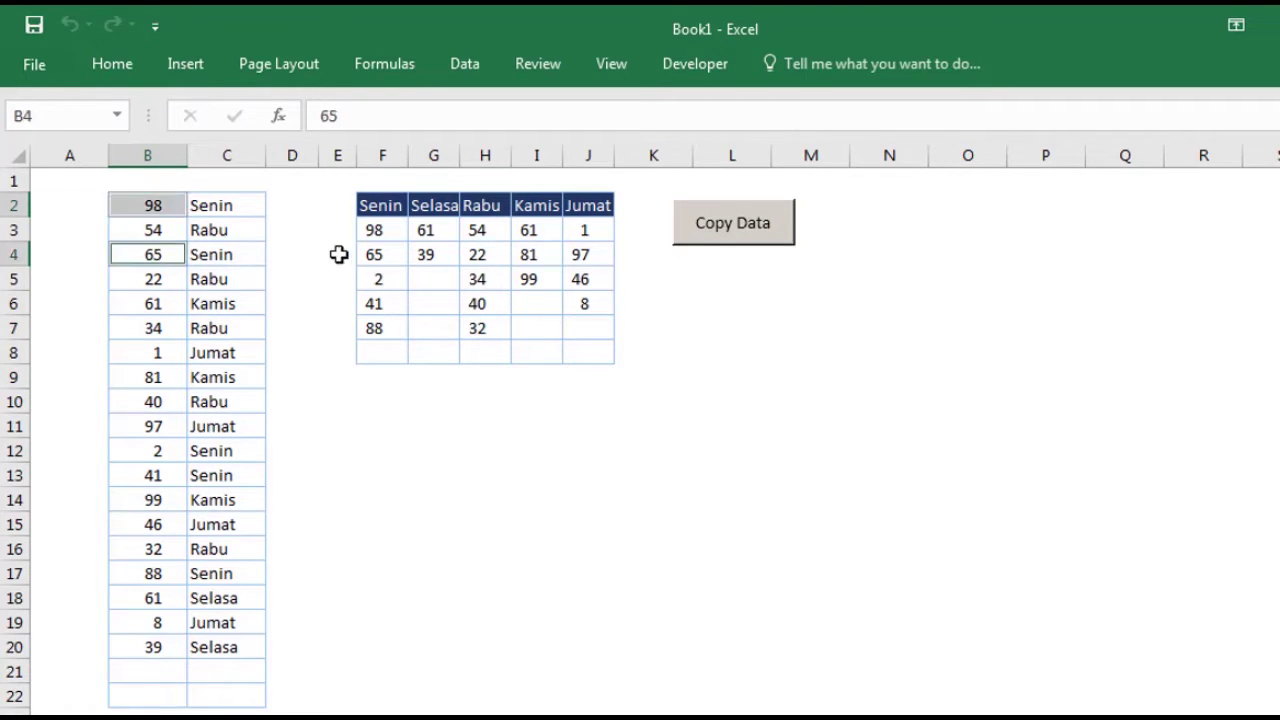
left_click(163, 450, "ctrl")
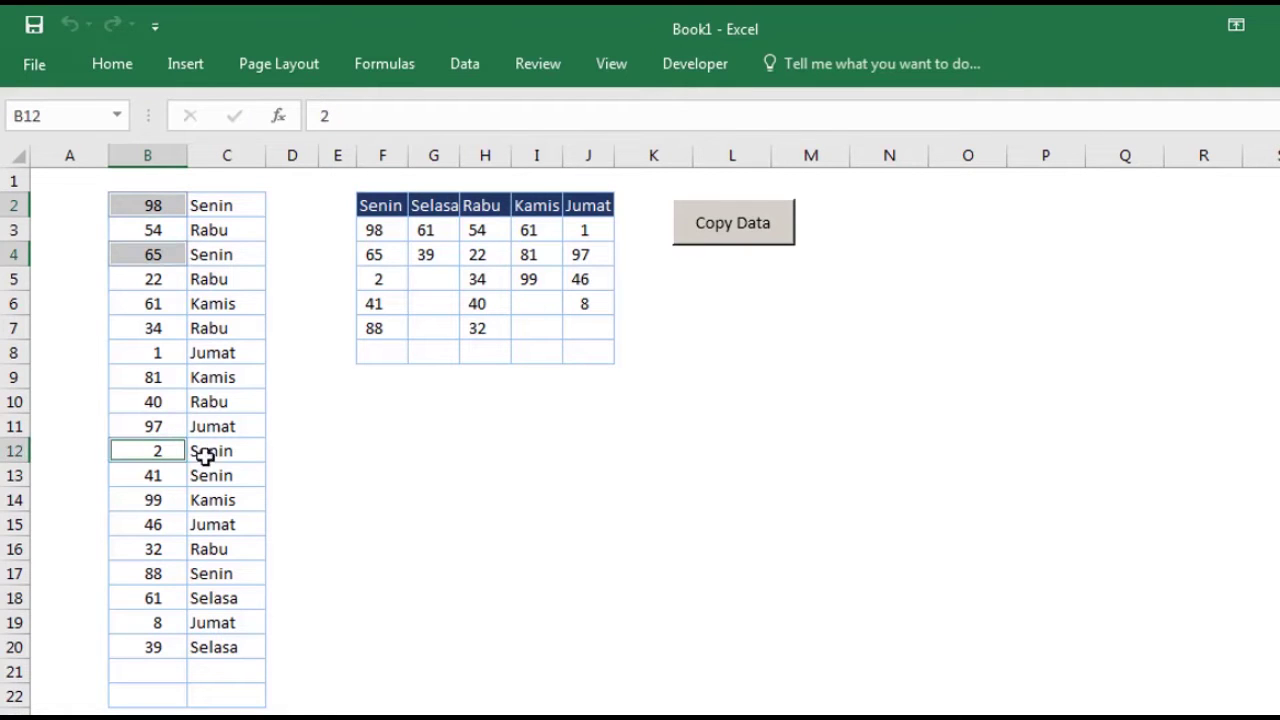
left_click(157, 476, "ctrl")
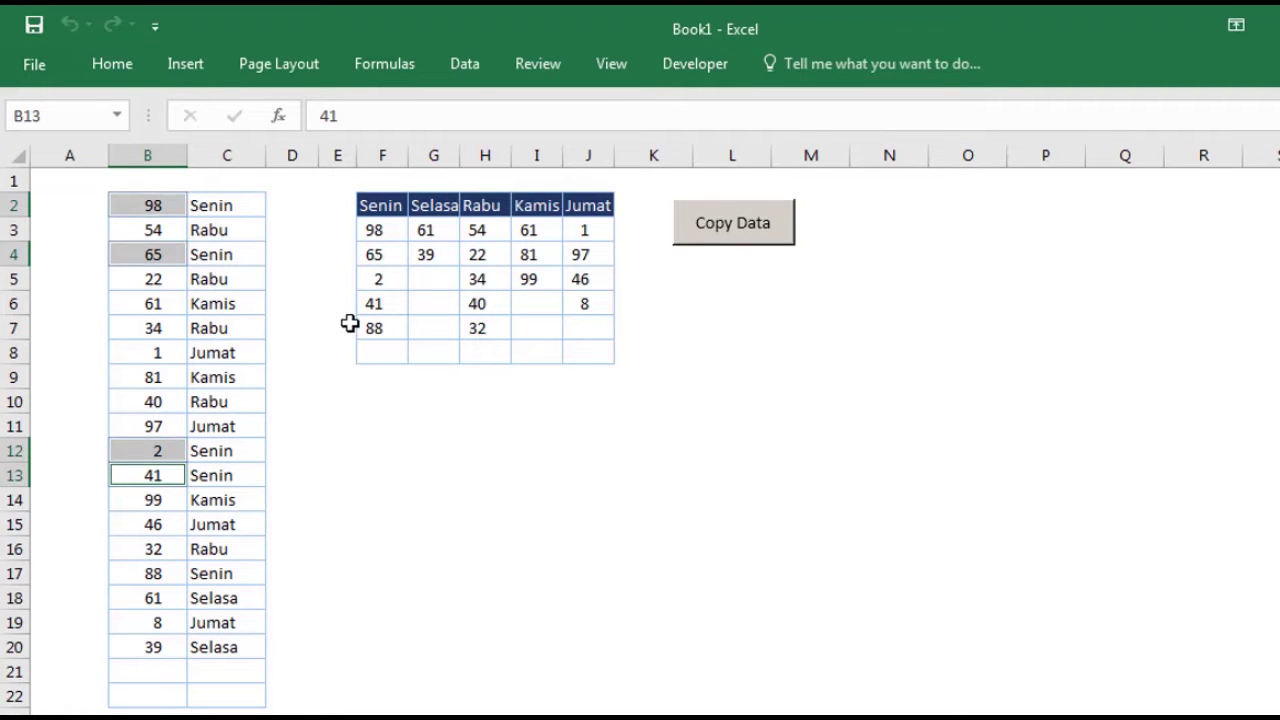
left_click(155, 574, "ctrl")
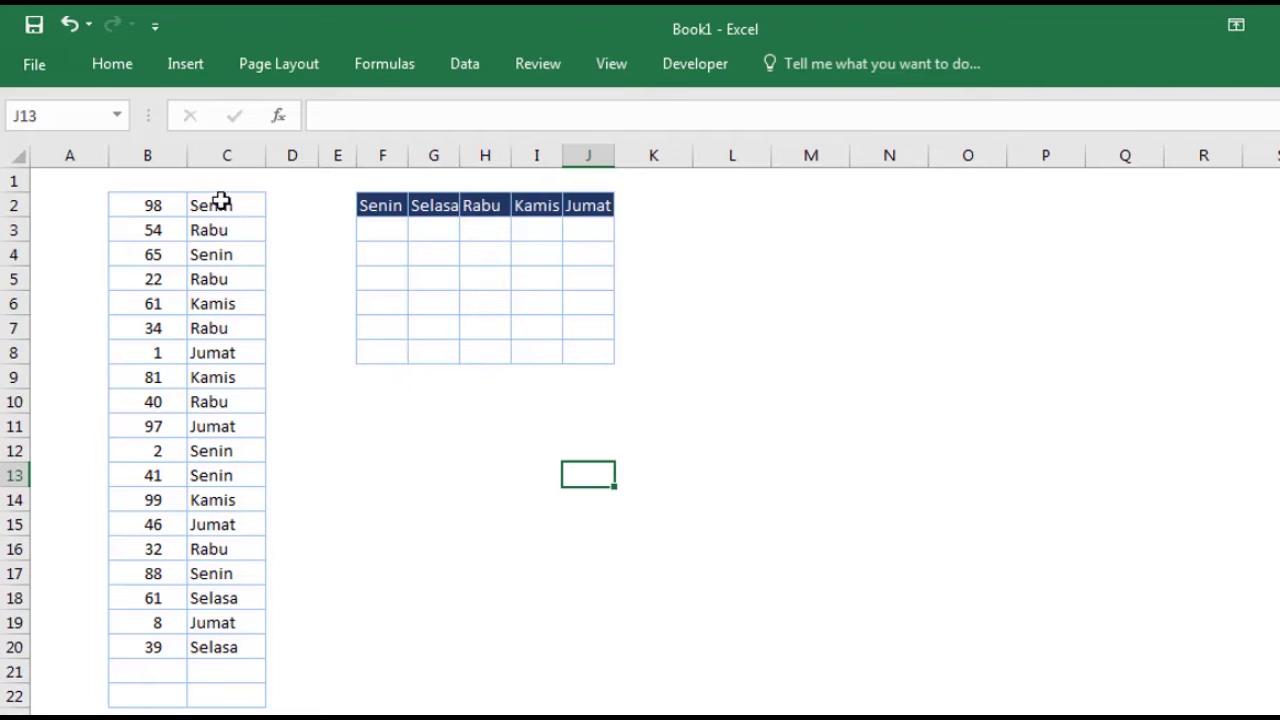
Select the Senin numbers 98, 65, 2, 41 and 88 in B2, B4, B12, B13 and B17
left_click(162, 203)
left_click_drag(162, 203, 208, 650)
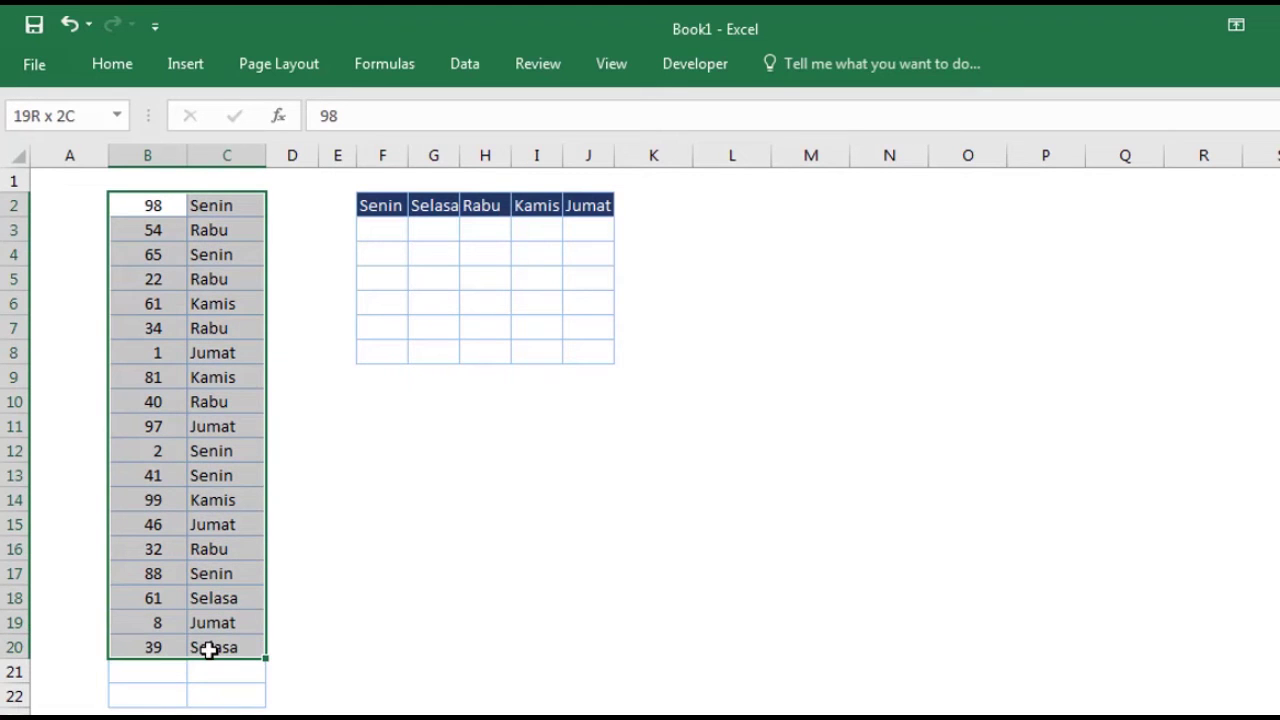
left_click(390, 210)
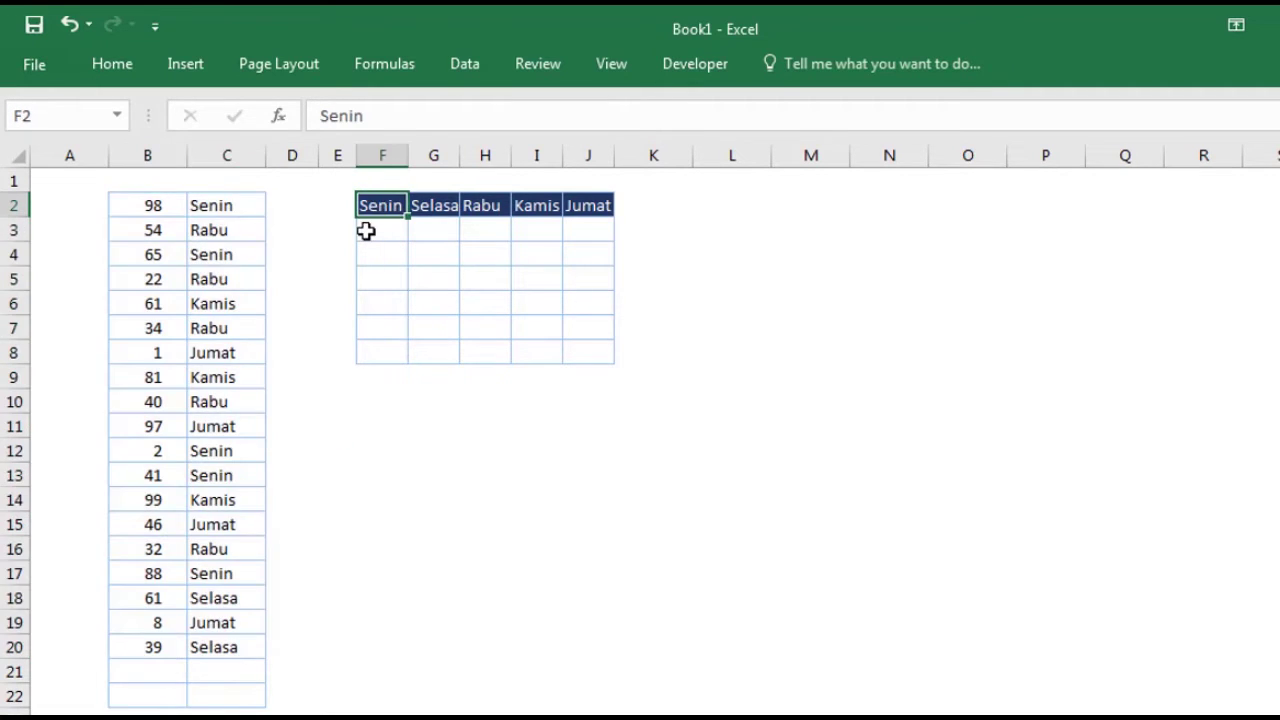
left_click(153, 204)
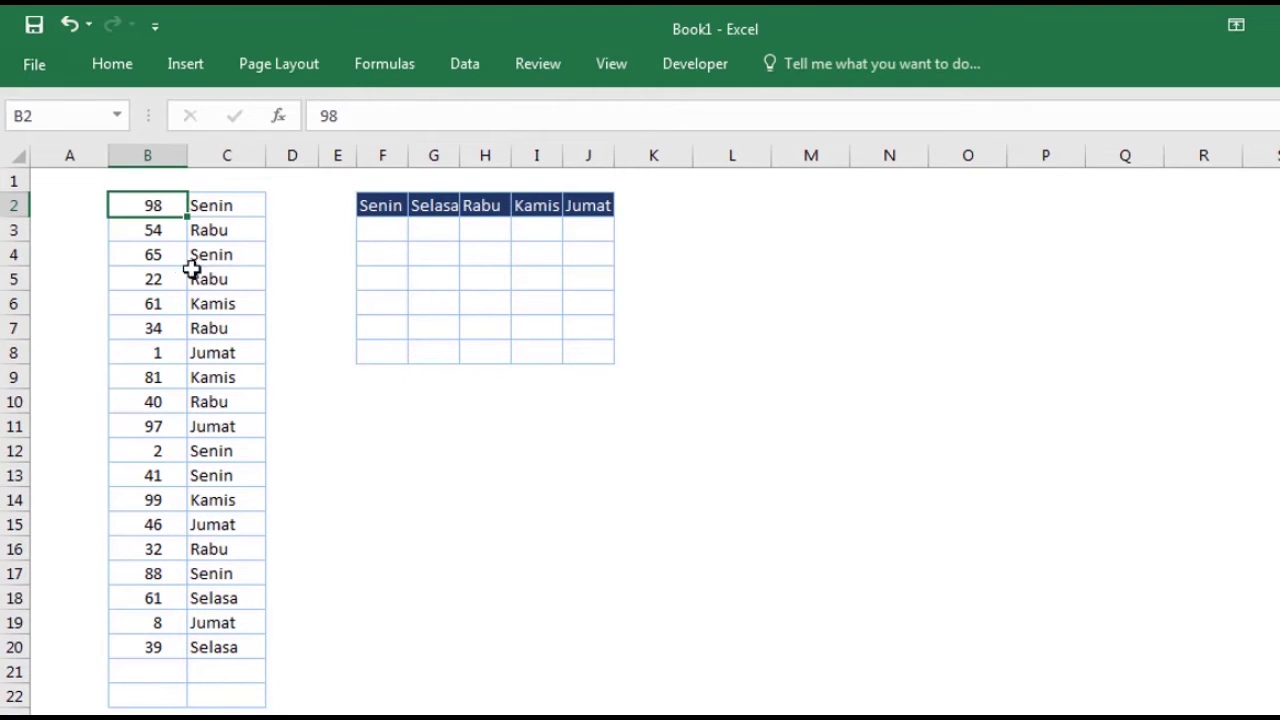
left_click(157, 255, "ctrl")
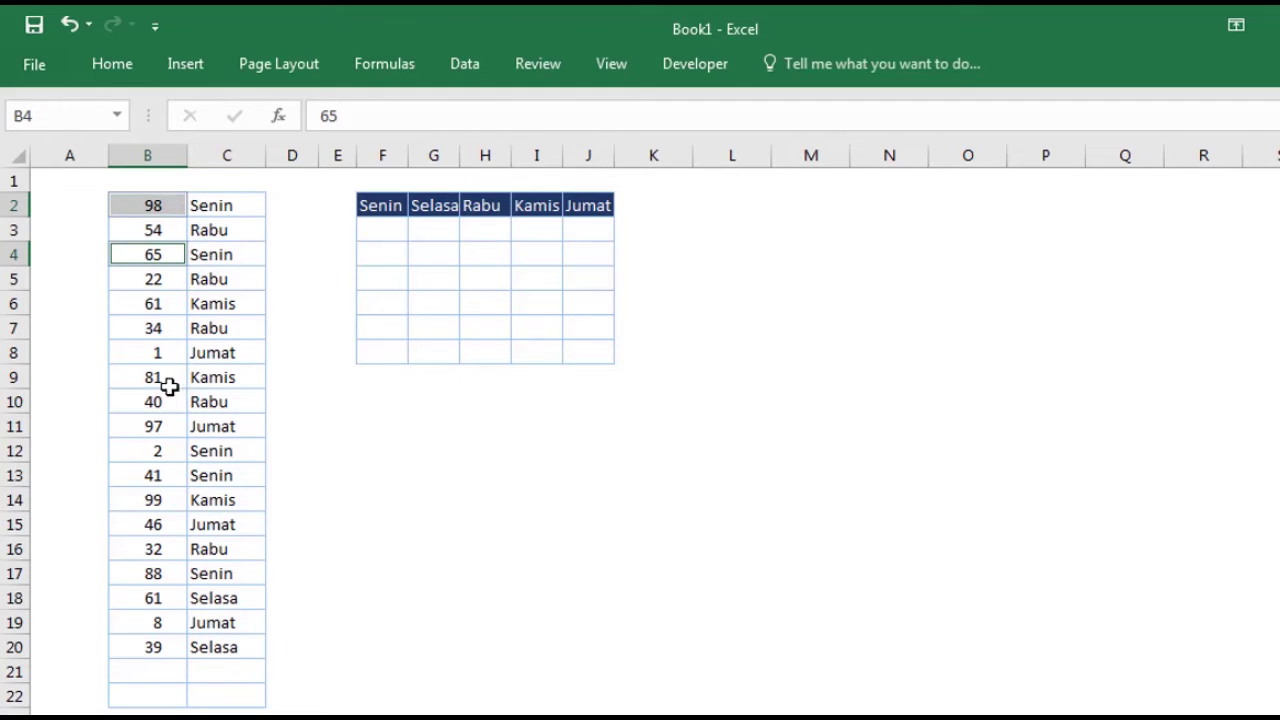
left_click(157, 451, "ctrl")
left_click(171, 479, "ctrl")
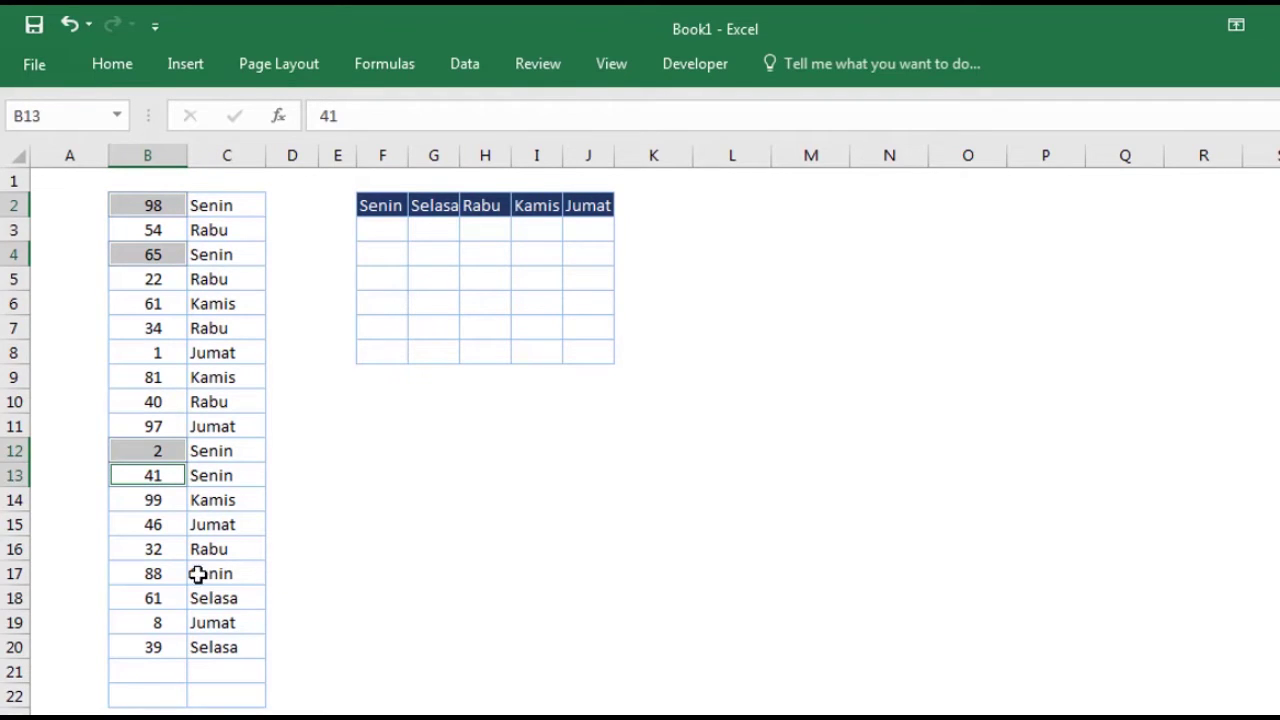
left_click(157, 574, "ctrl")
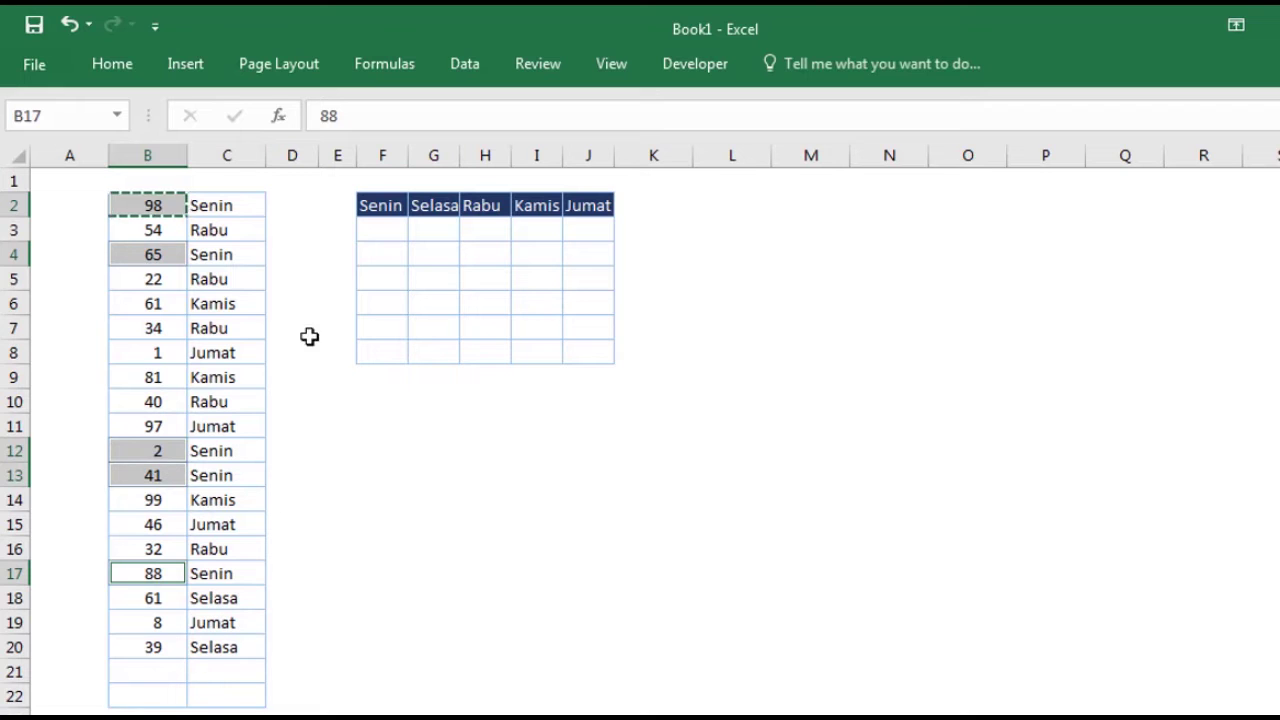
Copy the Senin numbers and paste them into F3:F7 under the Senin header
key("ctrl+c")
left_click(385, 229)
right_click(391, 232)
left_click(479, 345)
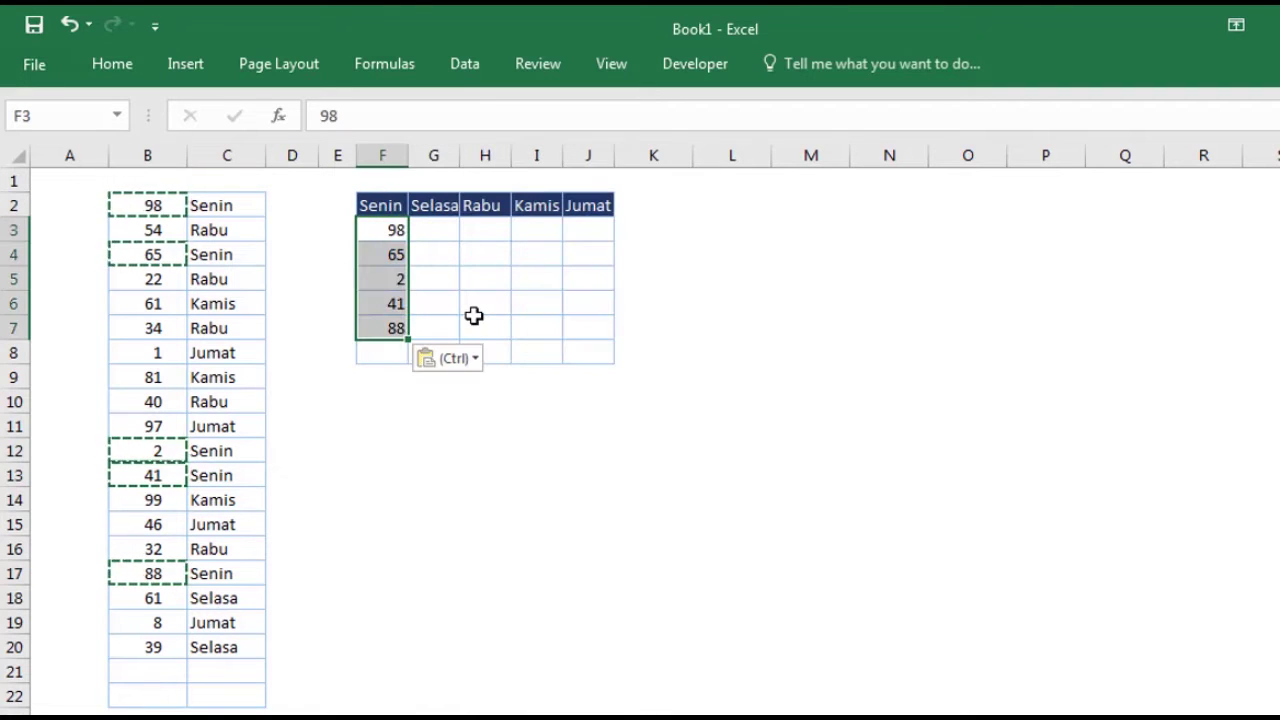
left_click(397, 474)
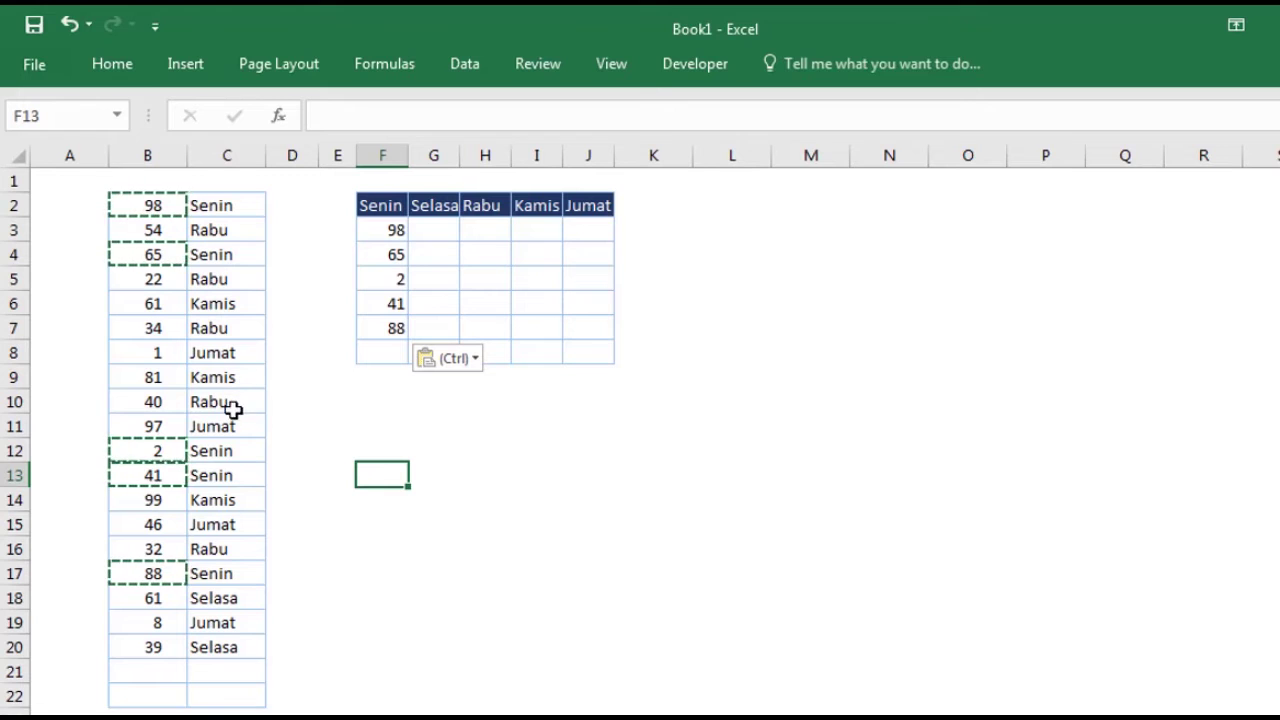
Copy the Selasa numbers 61 and 39 from B18 and B20 into G3:G4
left_click(155, 597)
left_click(155, 648, "ctrl")
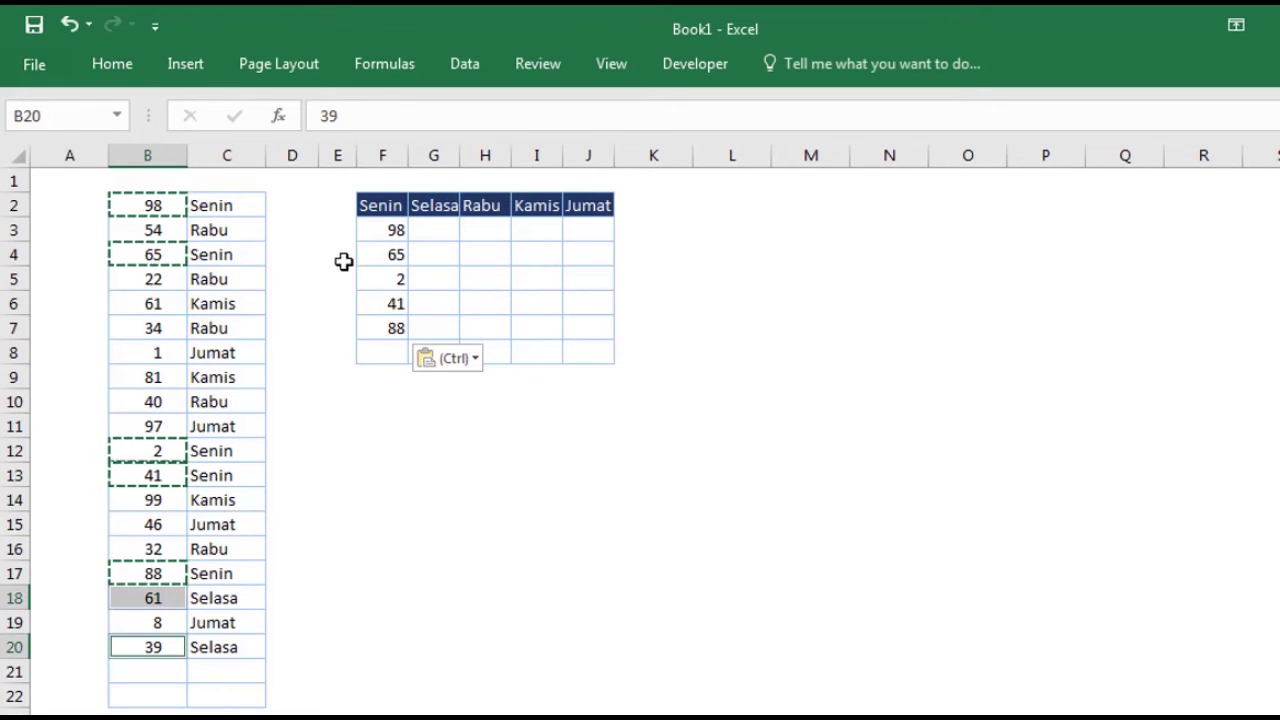
key("ctrl+c")
left_click(442, 226)
right_click(442, 226)
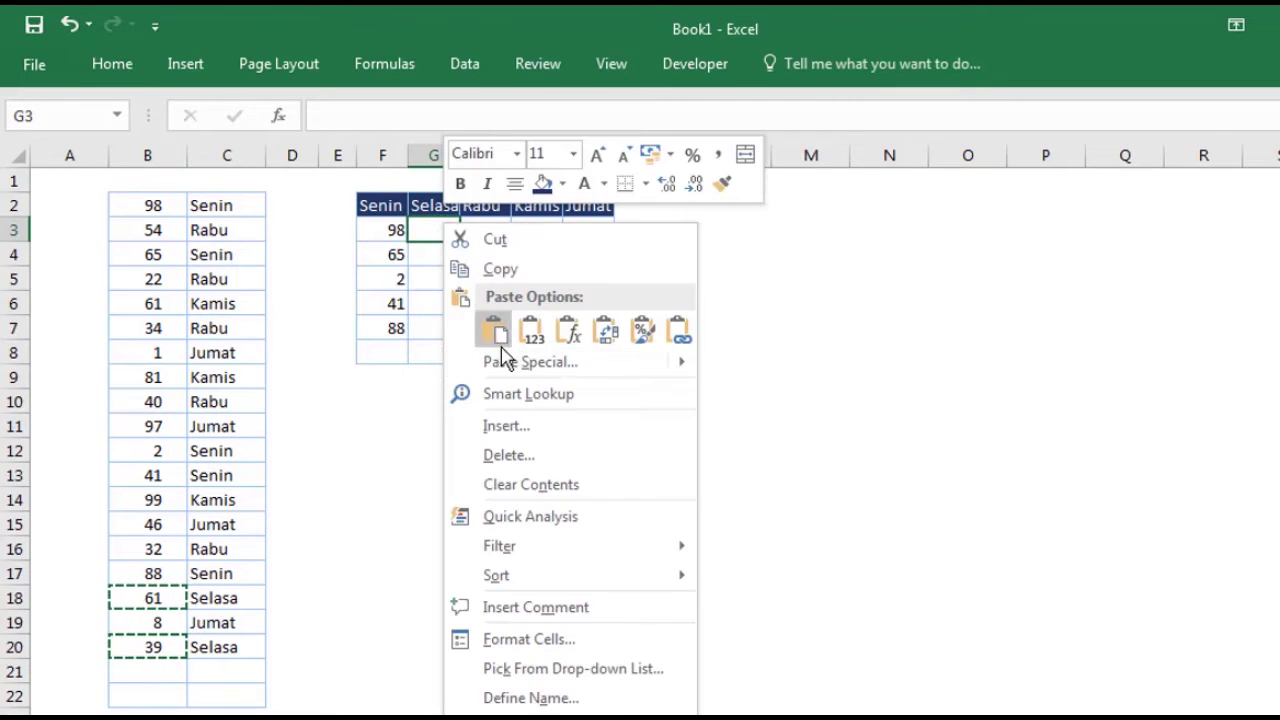
left_click(529, 329)
left_click(726, 234)
Clear the day table's data area F3:J8
left_click_drag(397, 235, 571, 354)
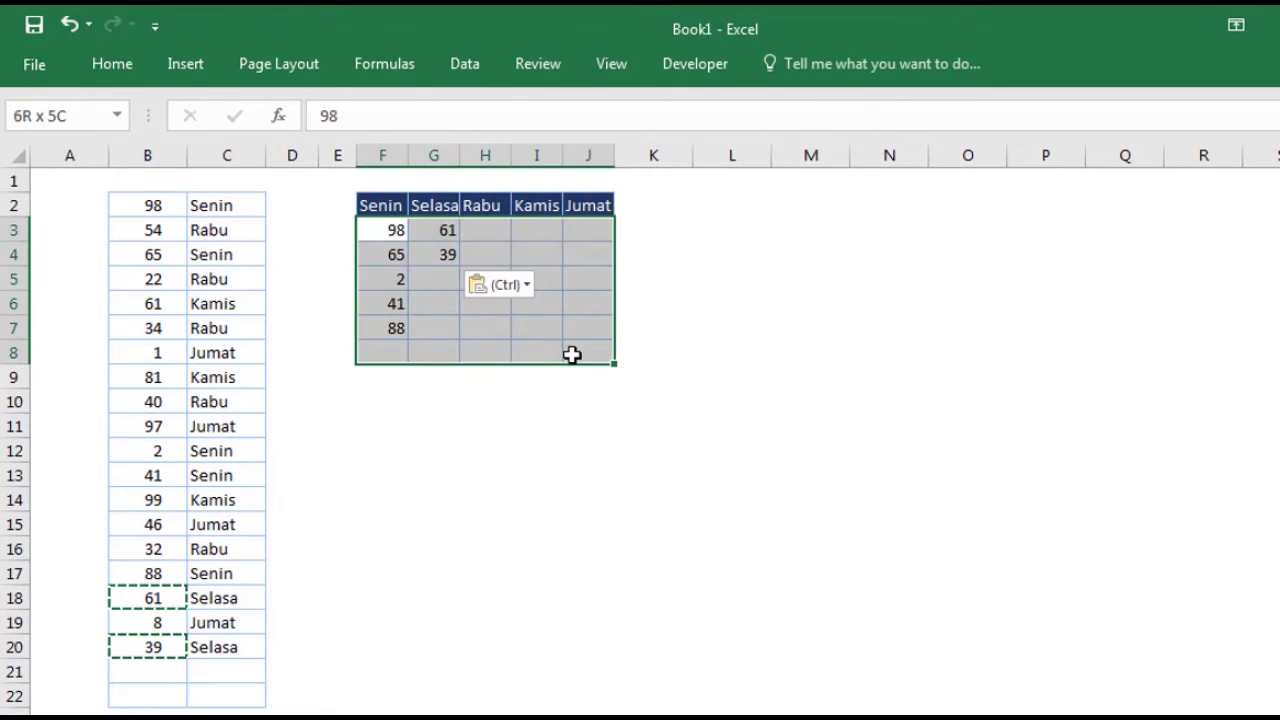
key("Delete")
left_click(485, 450)
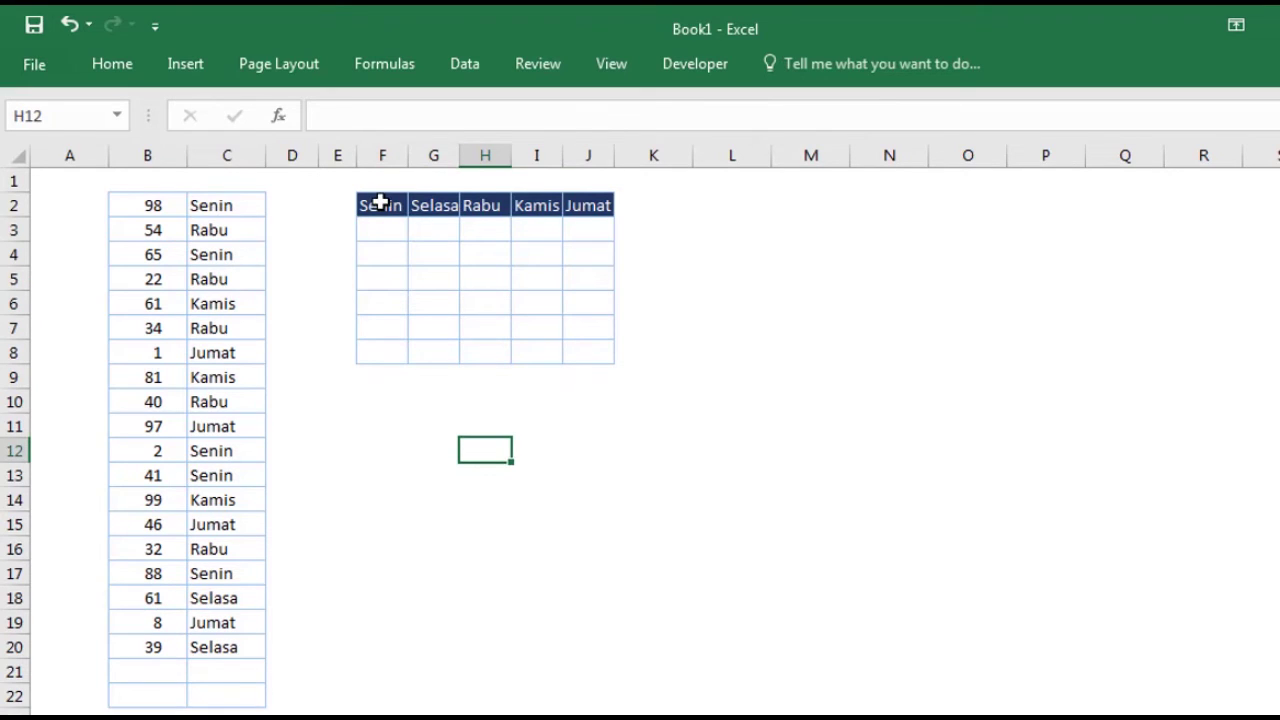
Open Sheet1's VBA code window with Developer > View Code
left_click(430, 434)
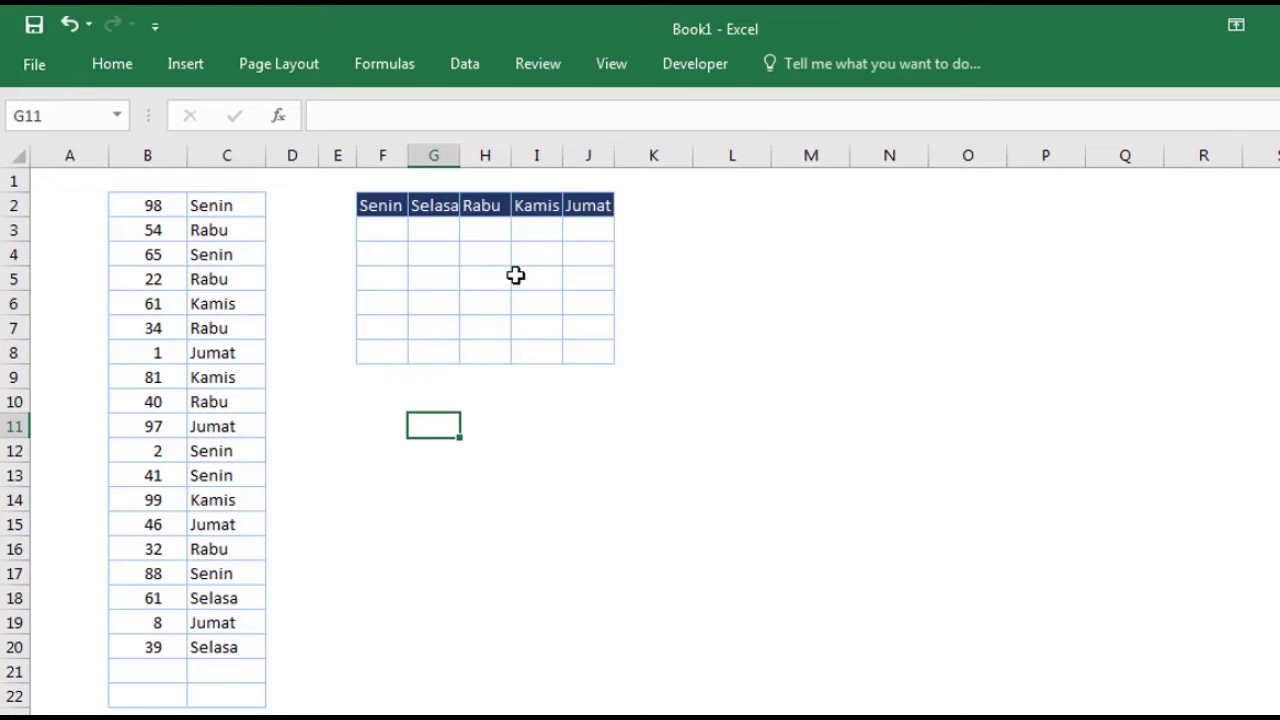
left_click(684, 72)
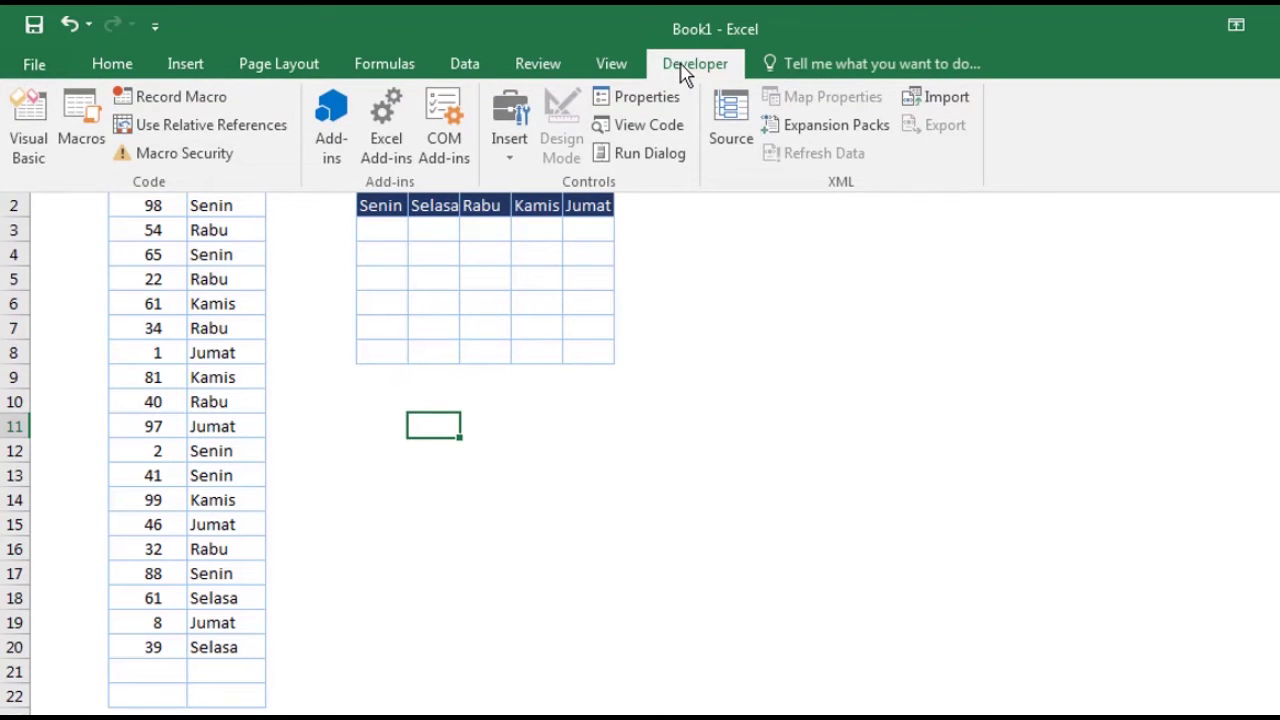
left_click(640, 125)
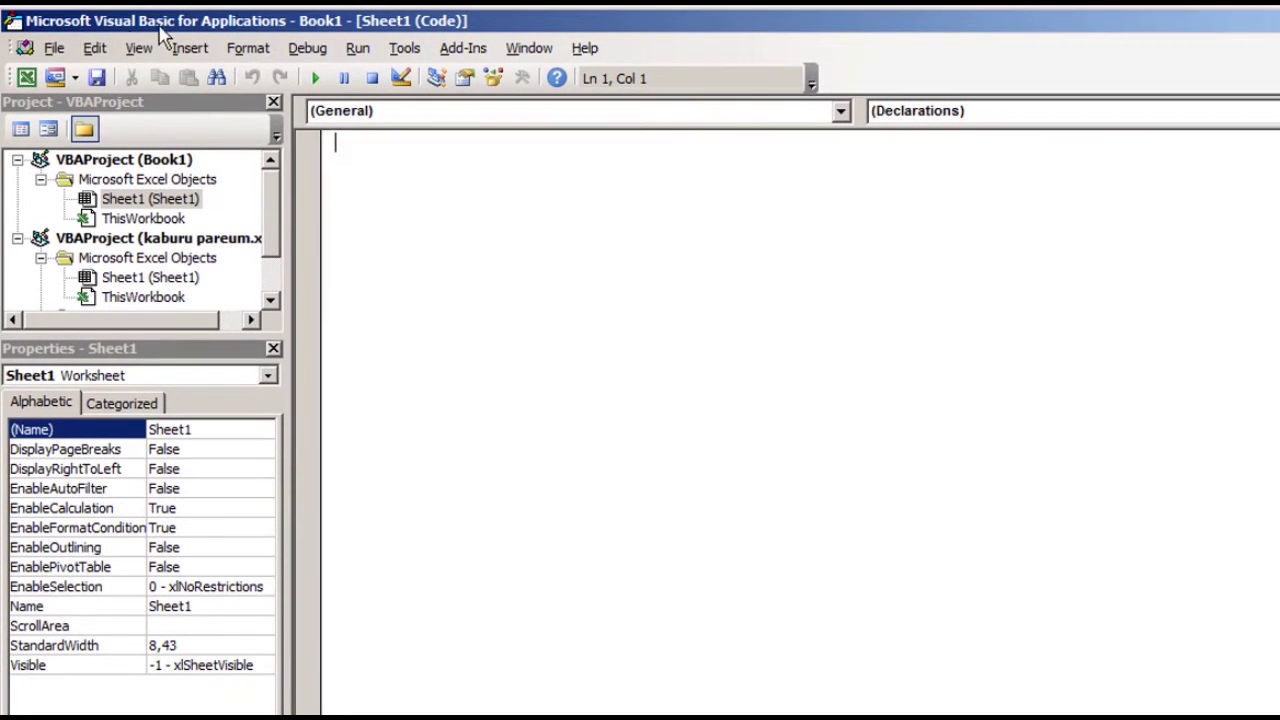
Import the CopyDataKriteria.bas module from Downloads via File > Import File
left_click(55, 48)
left_click(85, 101)
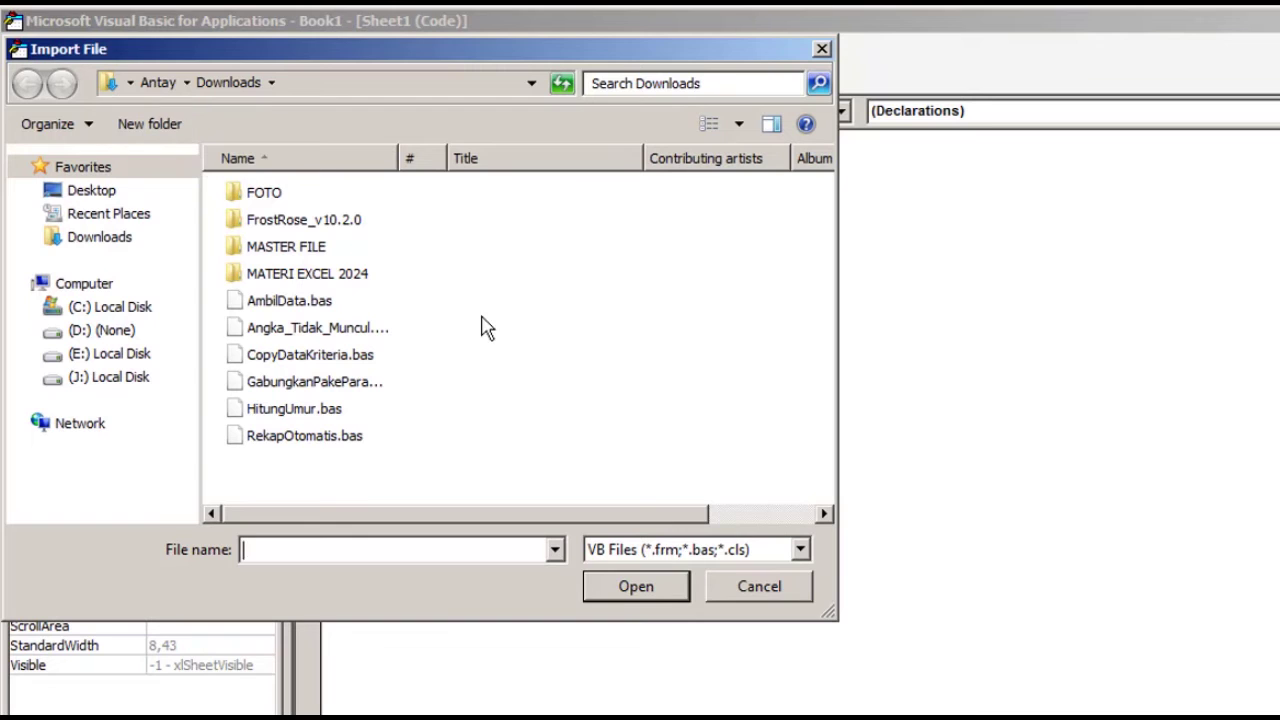
left_click(326, 366)
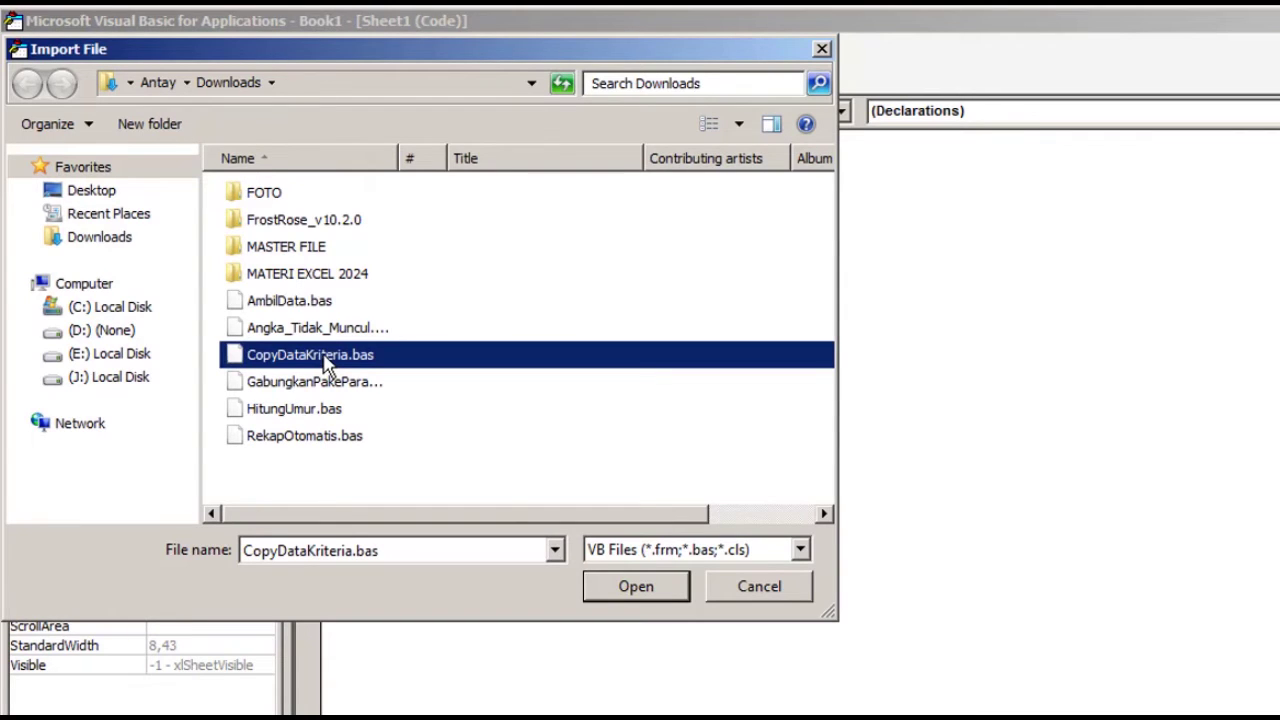
left_click(621, 590)
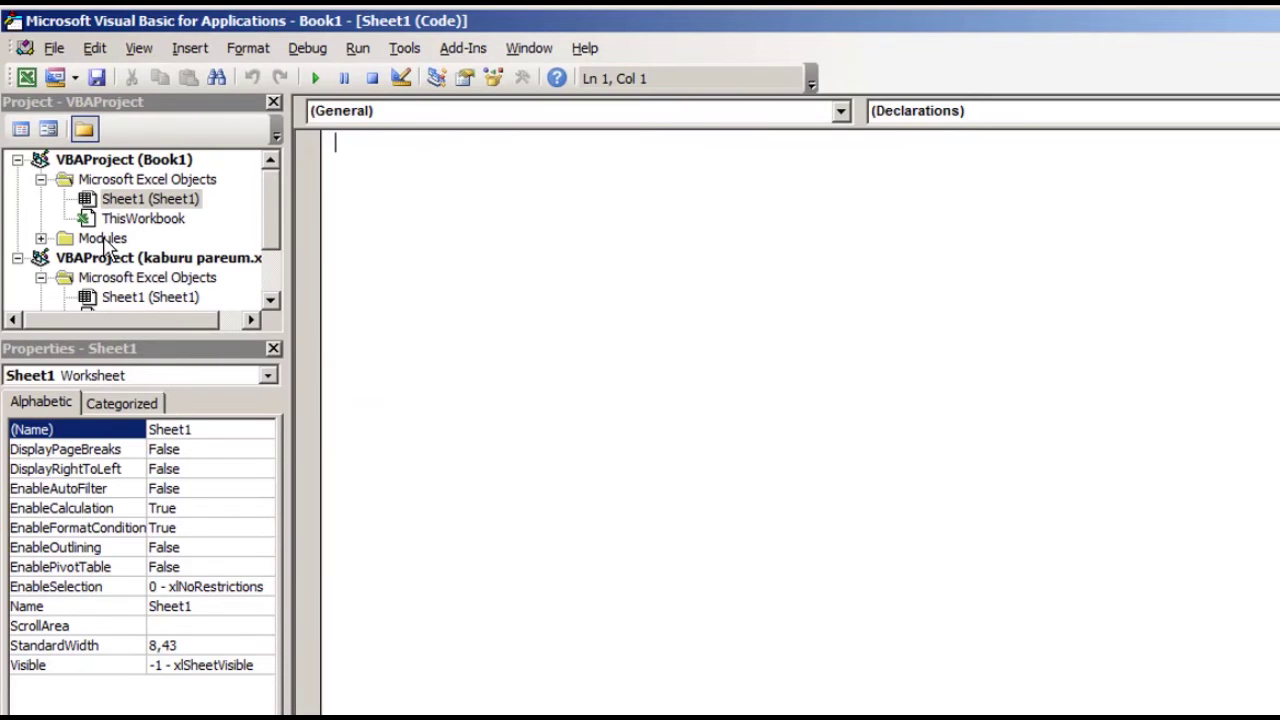
Open Module1 and review SalinAngka's day-by-day copy lines, then return to Excel with Alt+F11
left_click(41, 238)
double_click(125, 258)
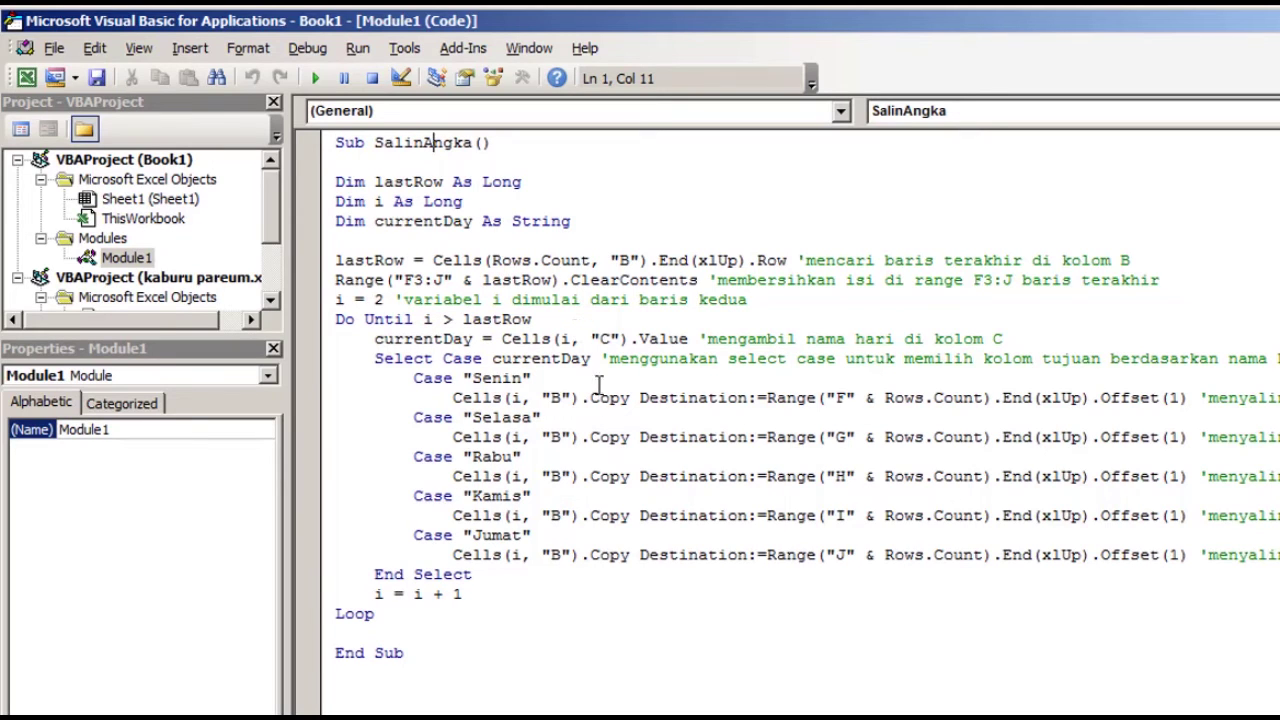
left_click(555, 400)
left_click(567, 572)
left_click(848, 399)
left_click(424, 280)
left_click(582, 555)
key("alt+F11")
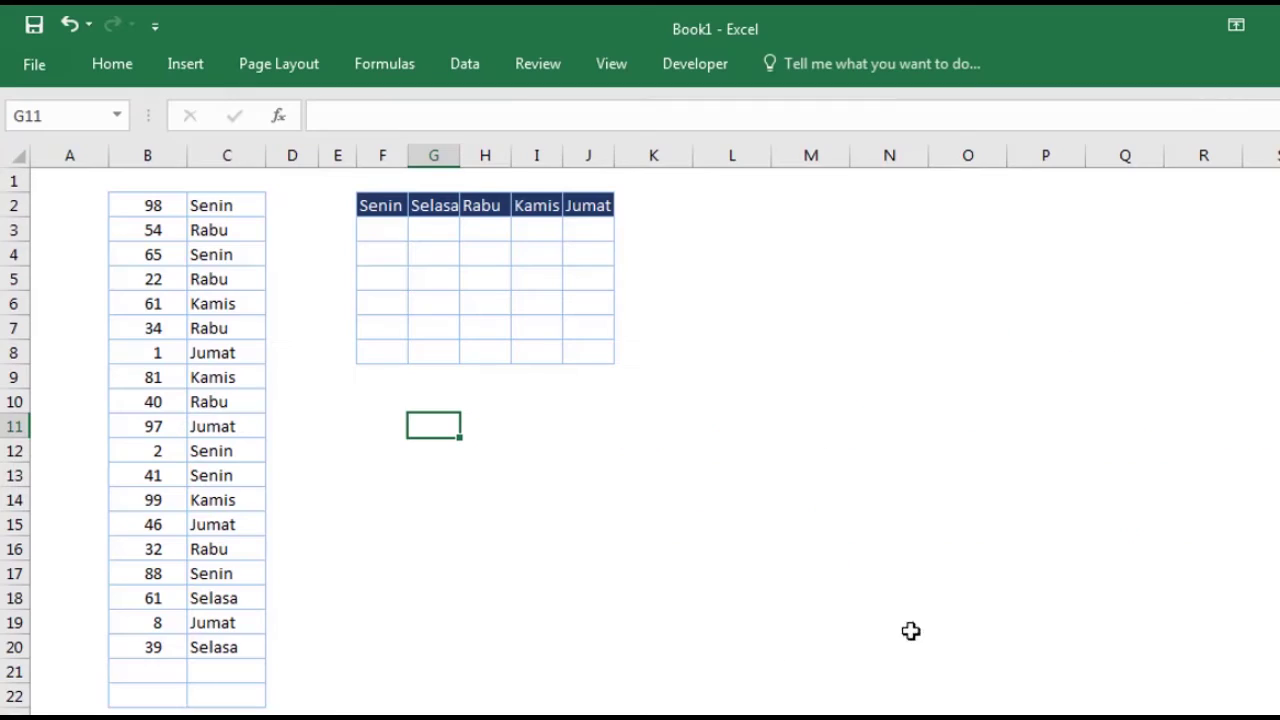
left_click(800, 372)
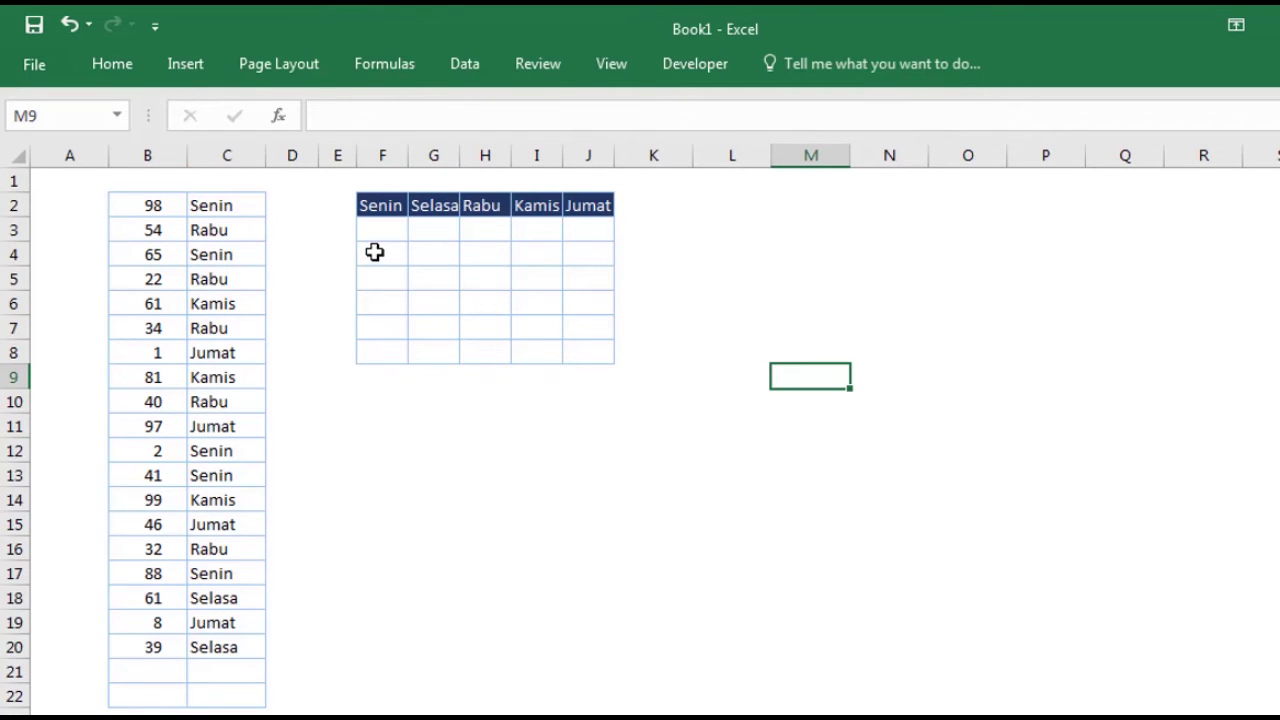
Draw a Form Control button near K2 beside the day table and assign it the SalinAngka macro
left_click(688, 66)
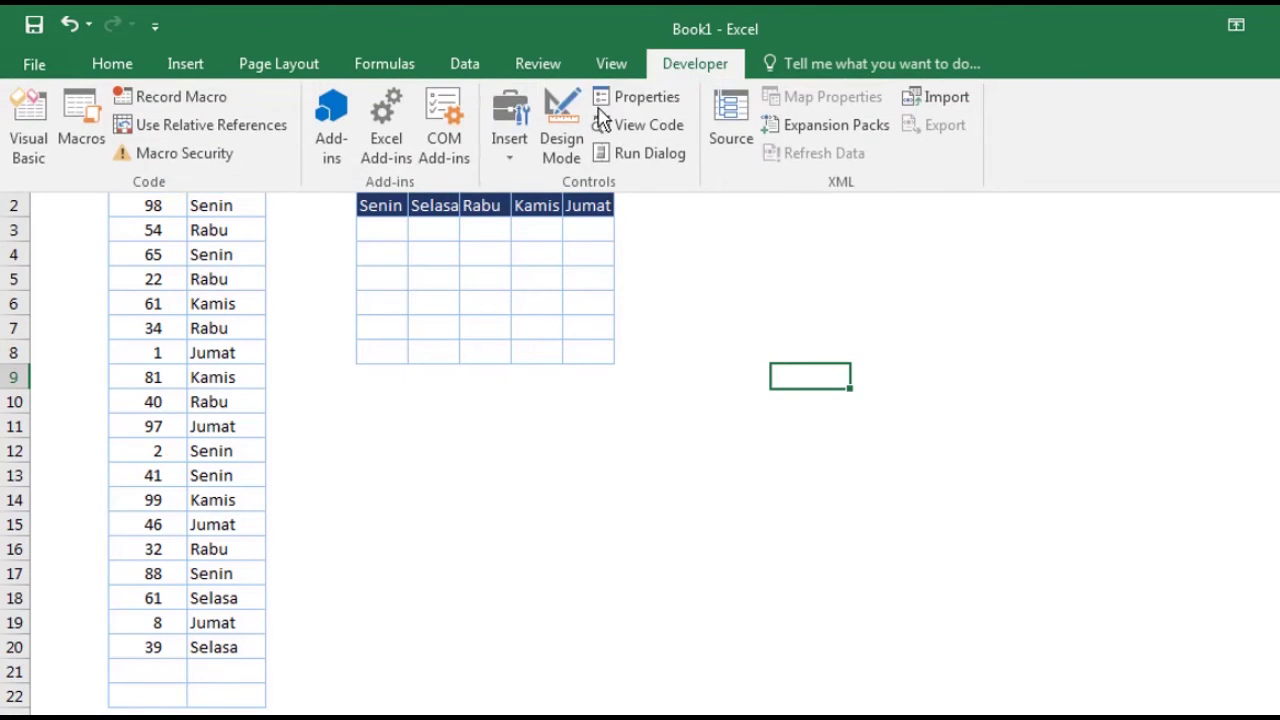
left_click(512, 150)
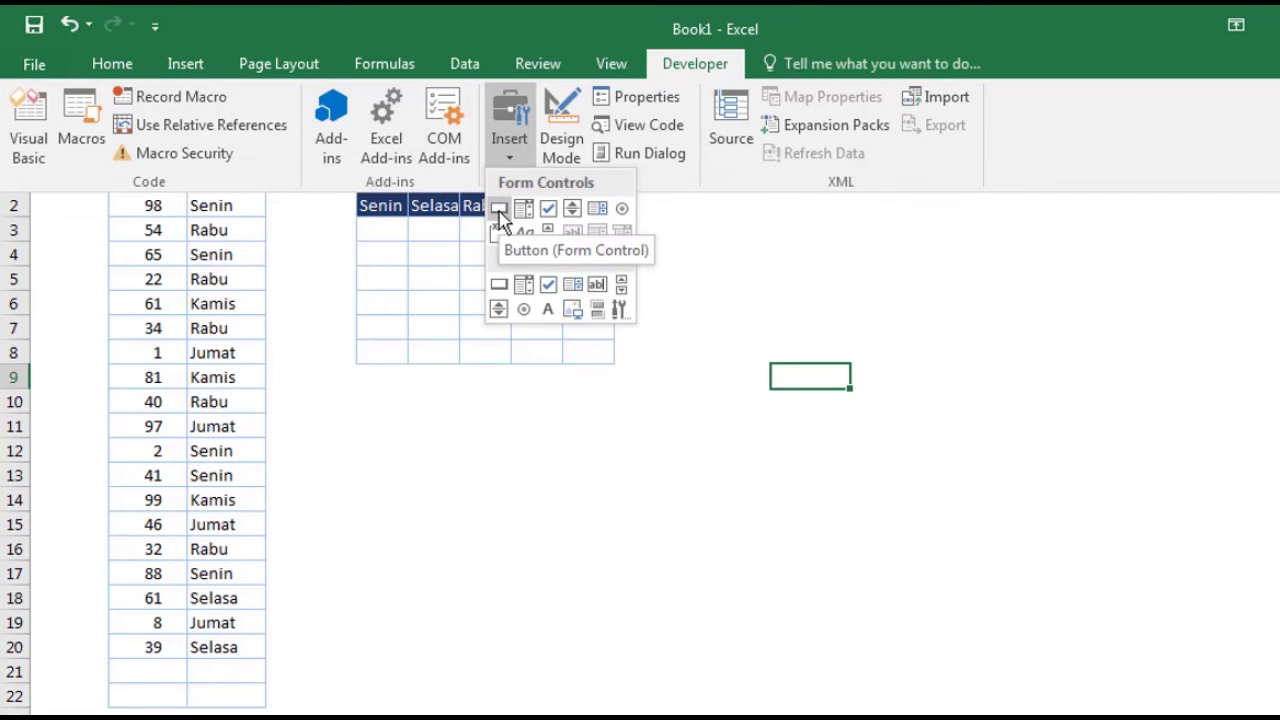
left_click(499, 216)
left_click_drag(672, 200, 794, 244)
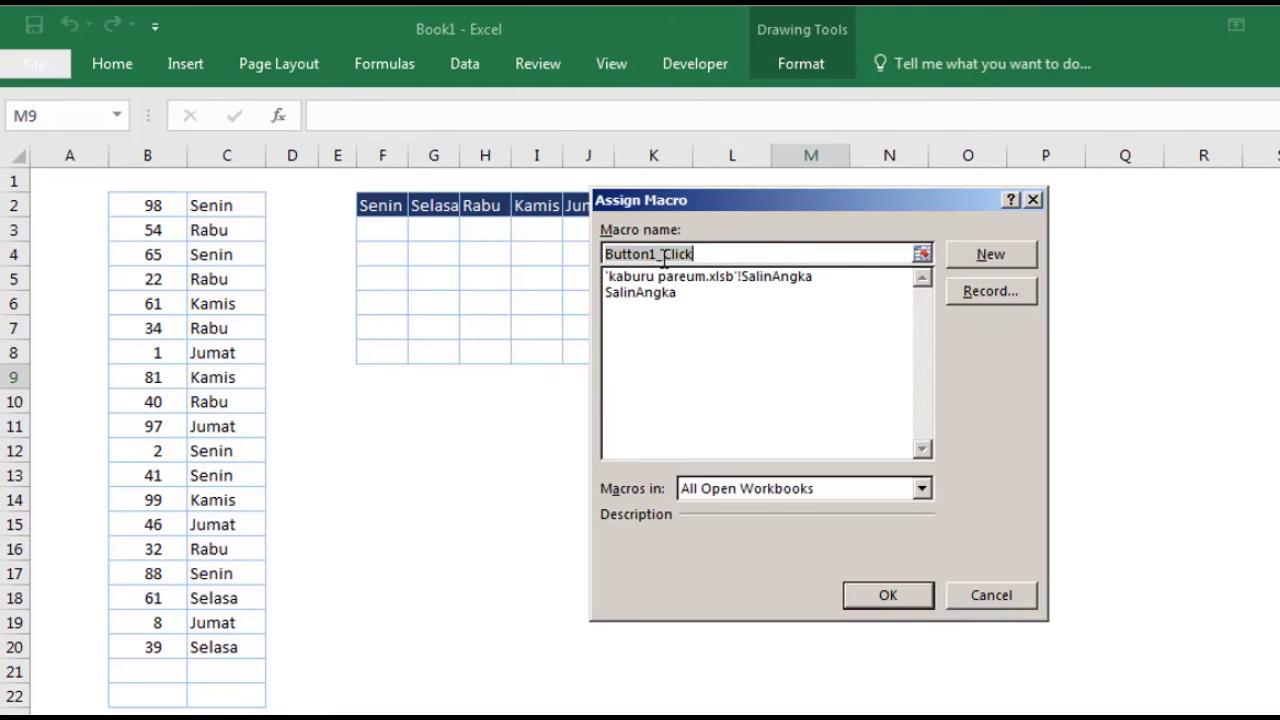
left_click(640, 292)
left_click(852, 596)
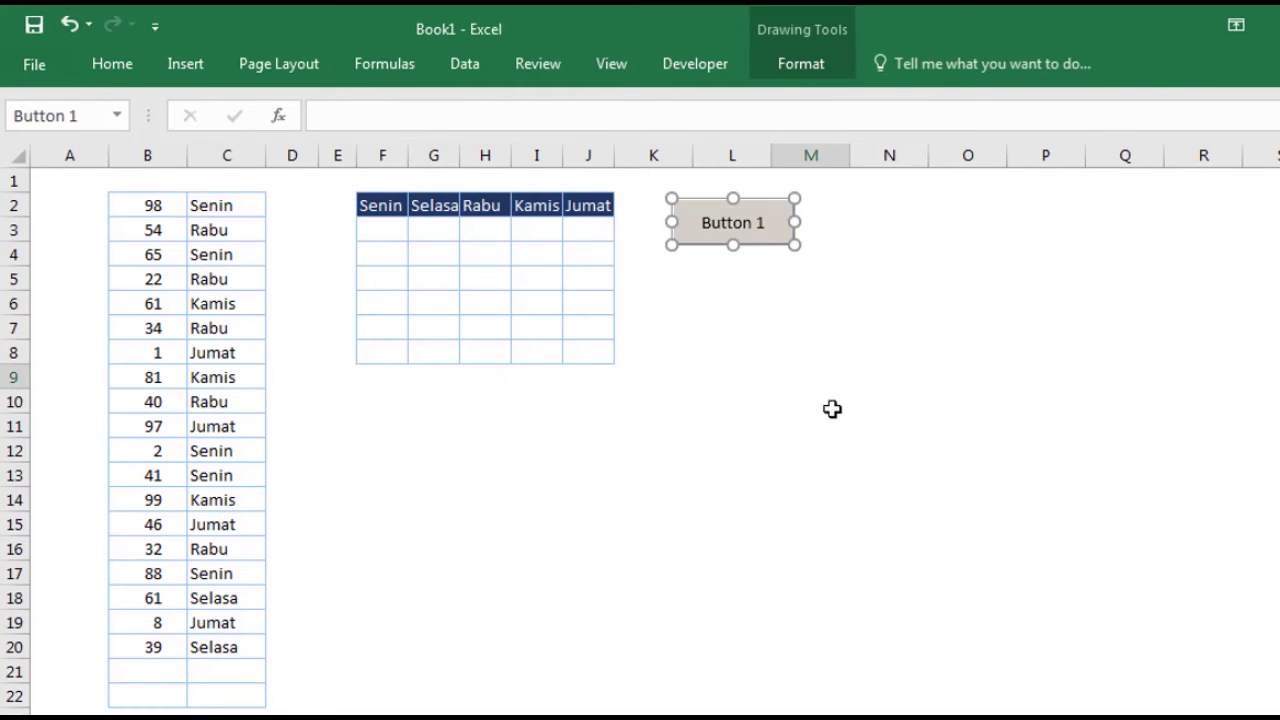
left_click(857, 266)
Replace the button caption 'Button 1' with 'Copy Data'
right_click(705, 226)
mouse_move(762, 385)
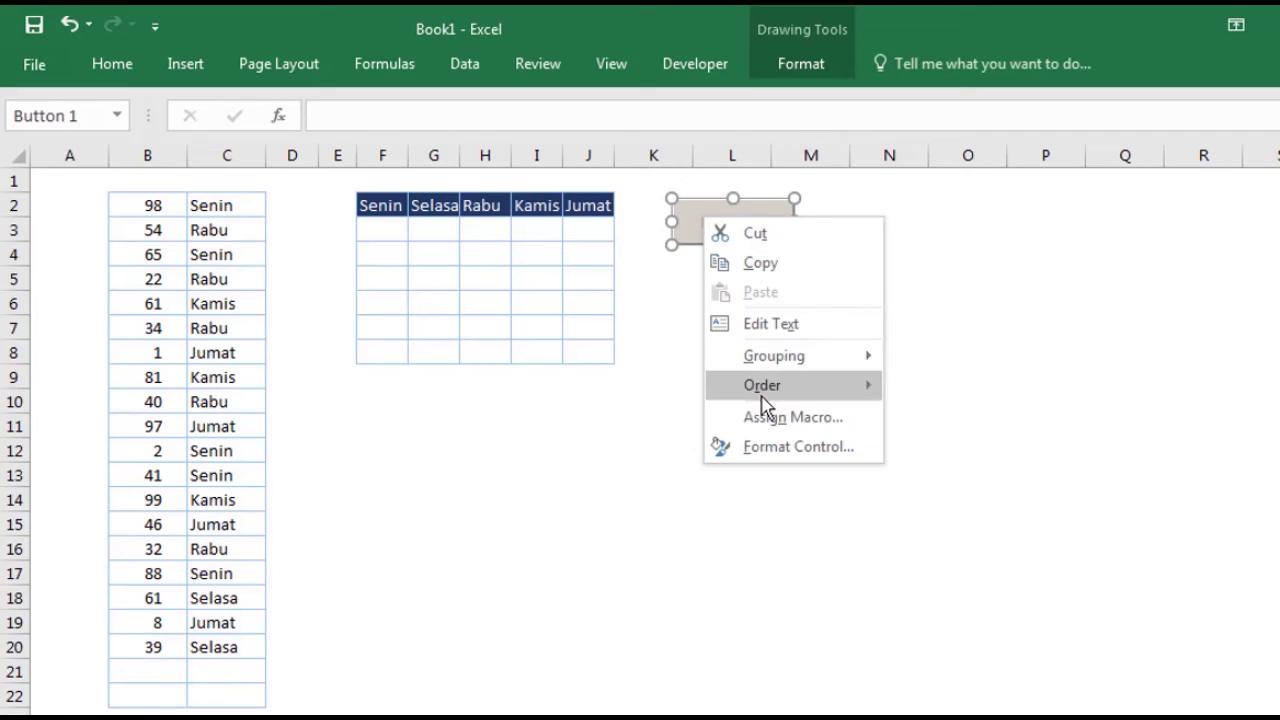
left_click(779, 324)
key("Delete")
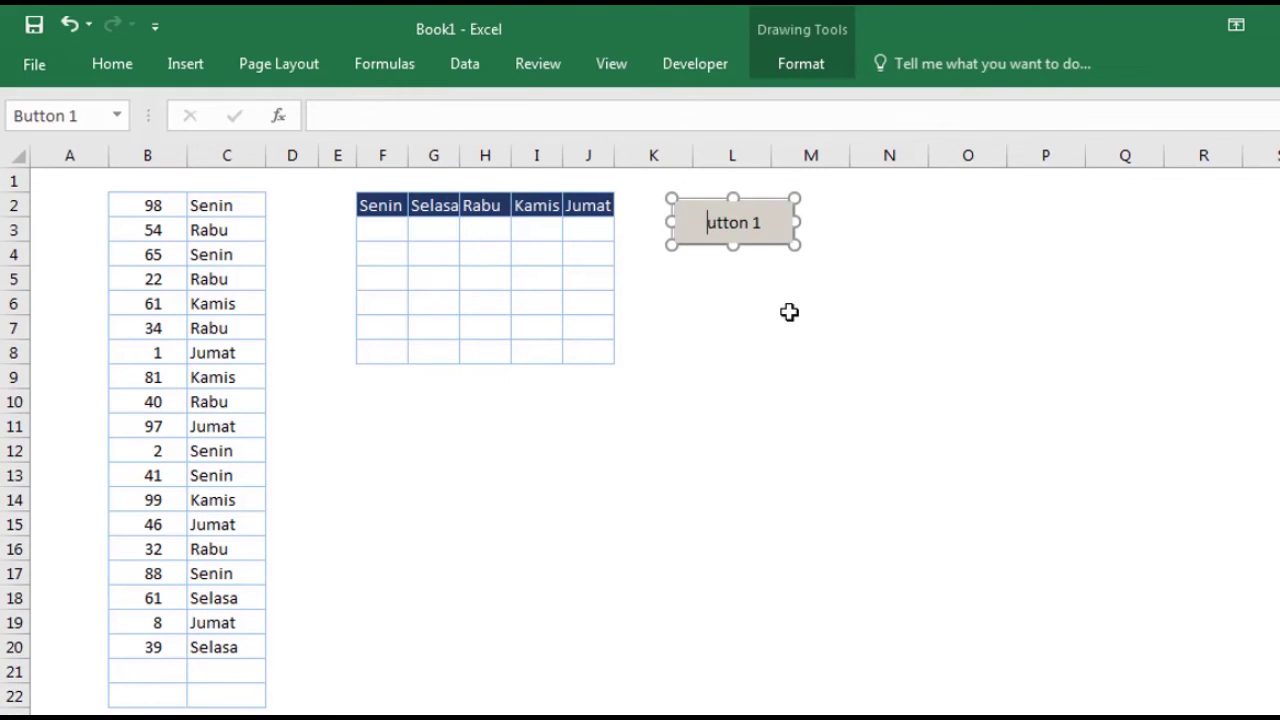
key("Delete")
key("Delete")
key("Delete")
type("Op")
type("y")
key("BackSpace")
key("BackSpace")
type("y")
type(" Data")
left_click(752, 375)
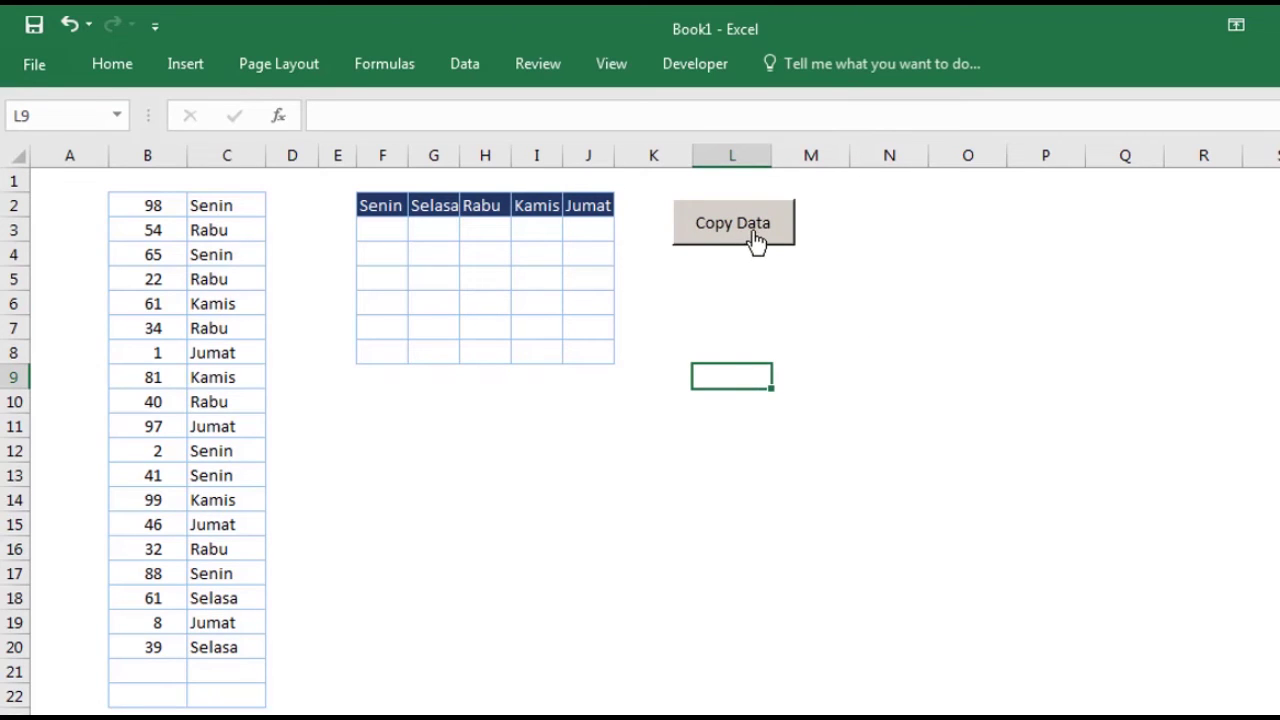
Highlight B2:B20 and the empty Senin and Rabu cells, then run the Copy Data button
left_click(768, 346)
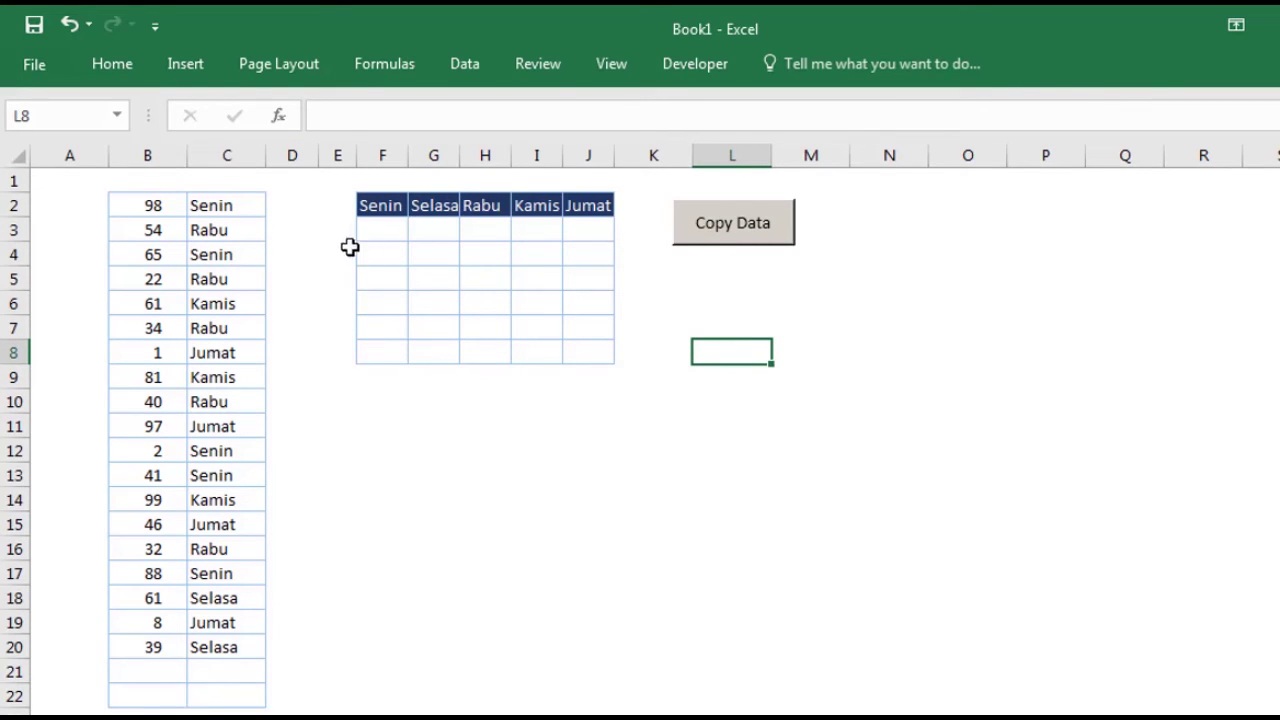
left_click_drag(148, 205, 155, 650)
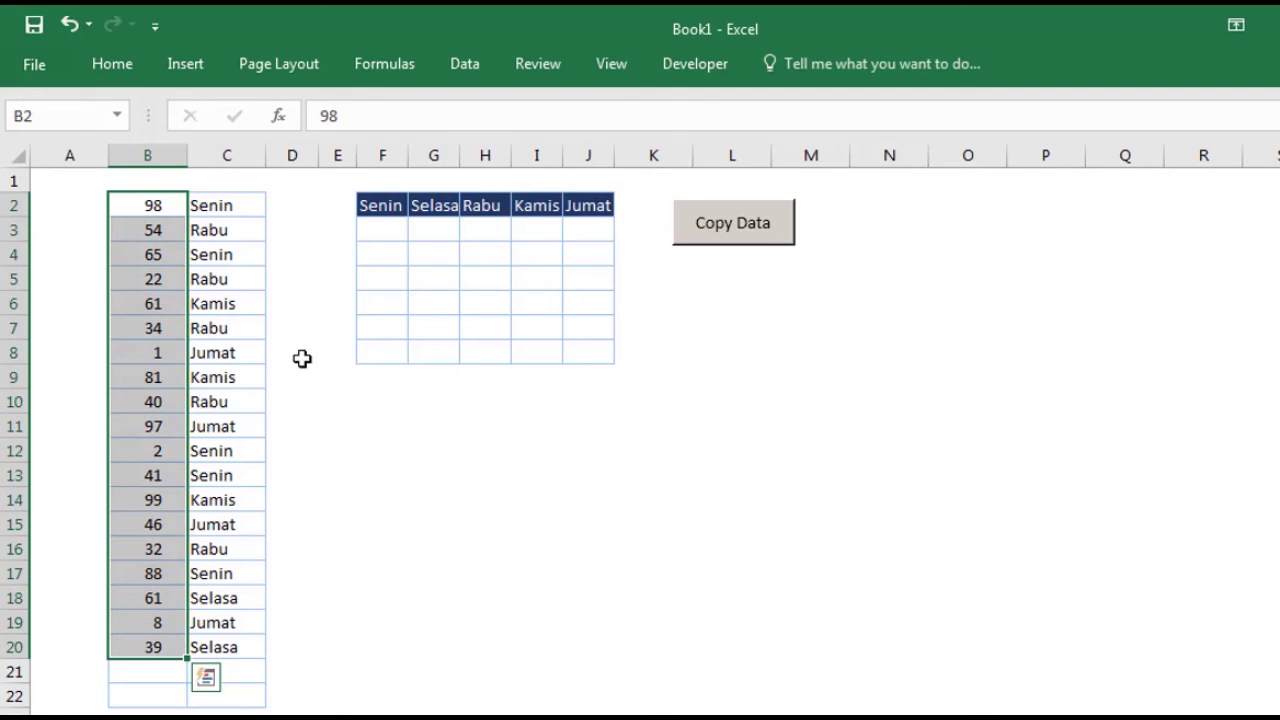
left_click(383, 212)
left_click(389, 228)
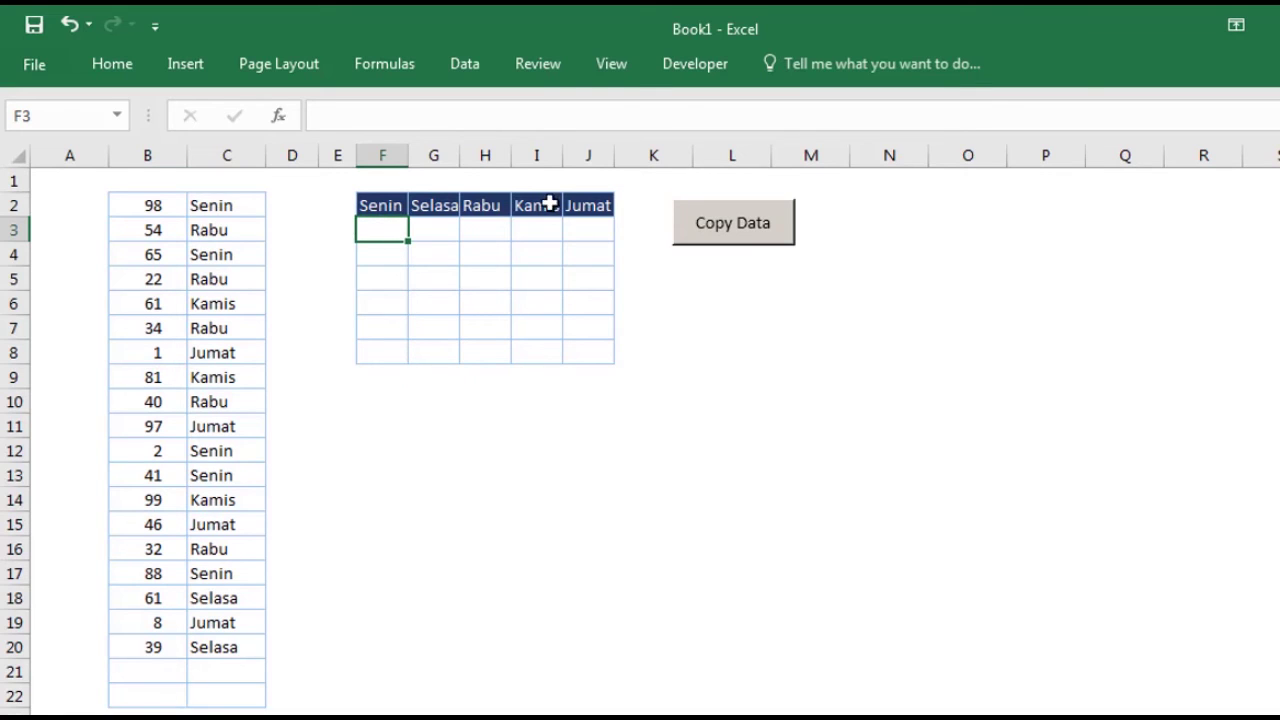
left_click(486, 236)
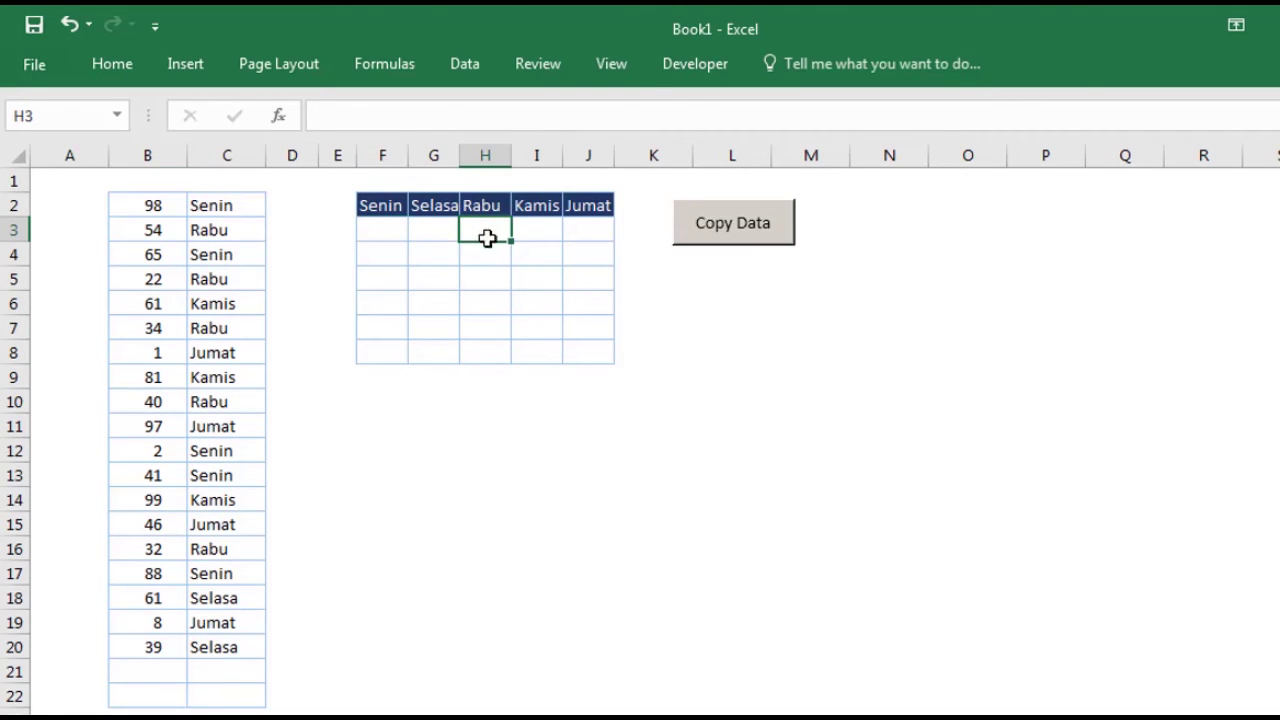
left_click(706, 443)
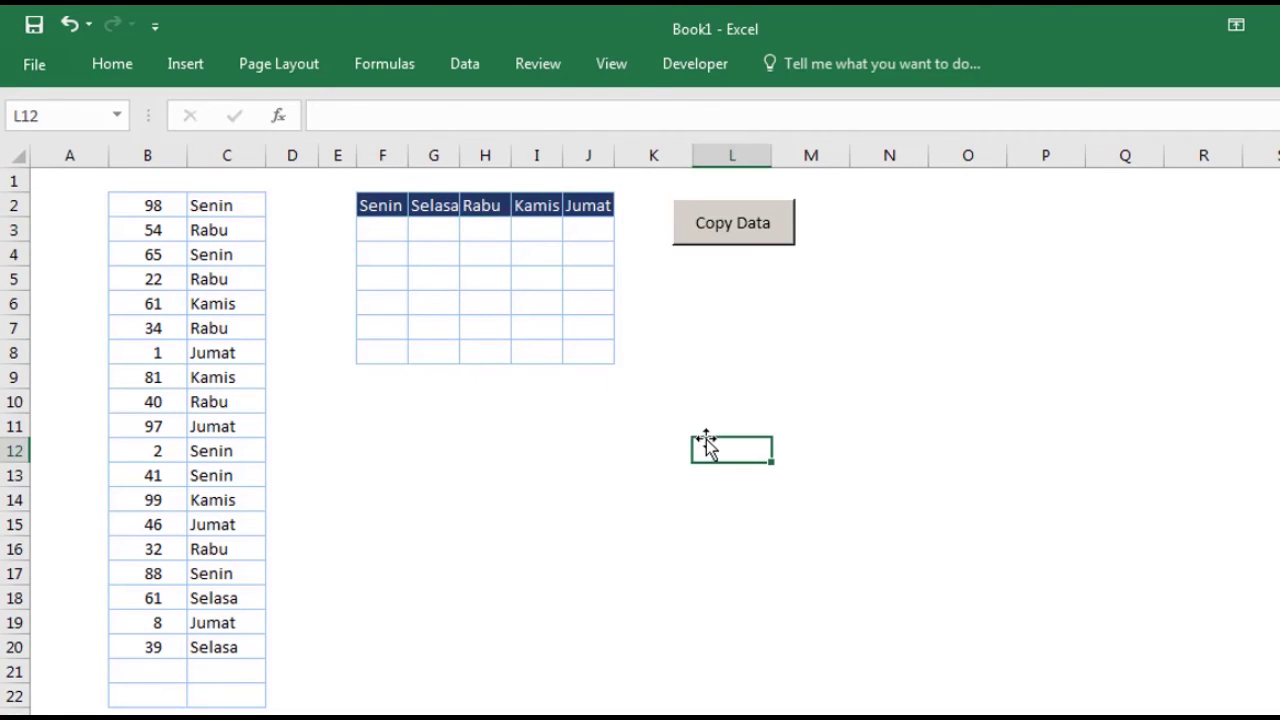
left_click(749, 238)
left_click(832, 469)
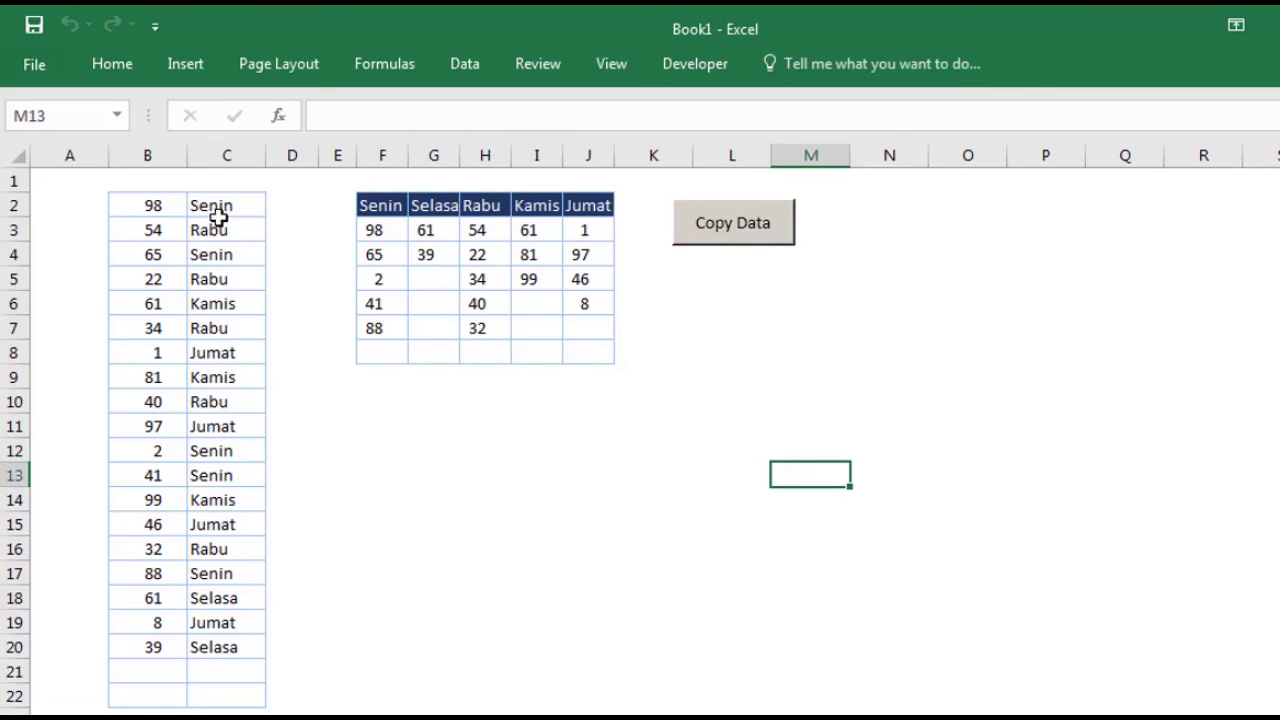
left_click(157, 206)
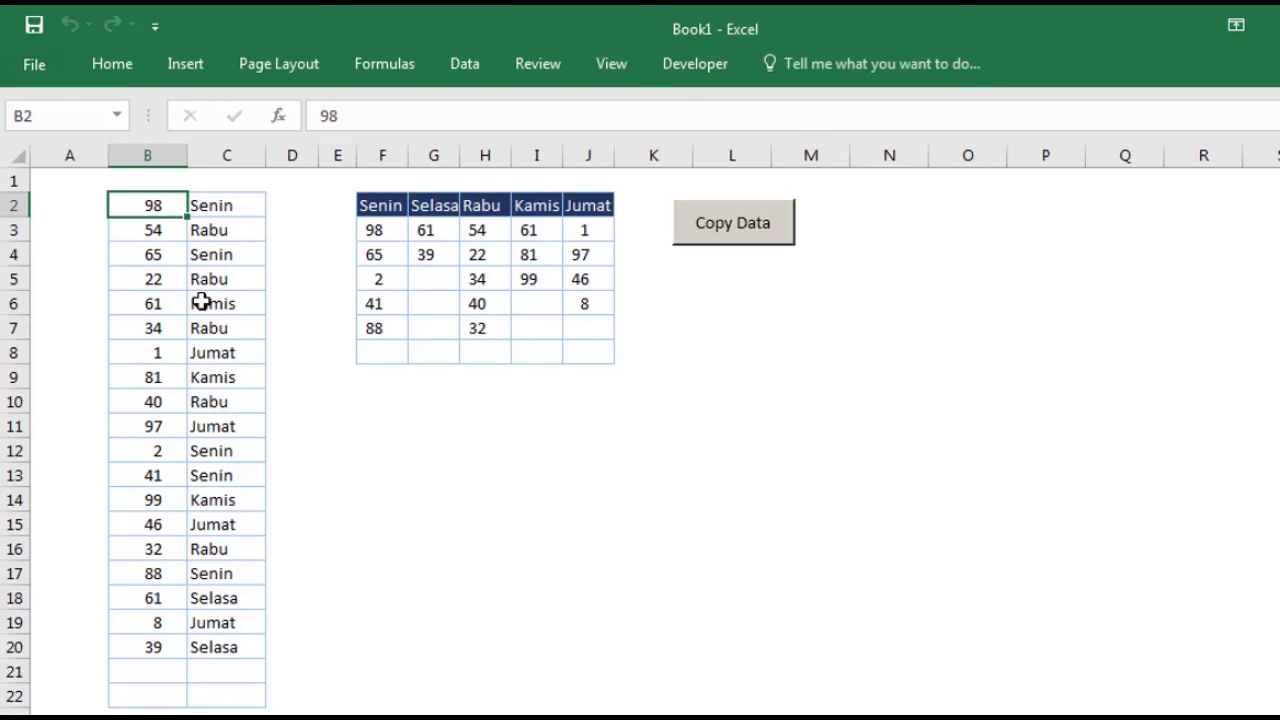
left_click(154, 252, "ctrl")
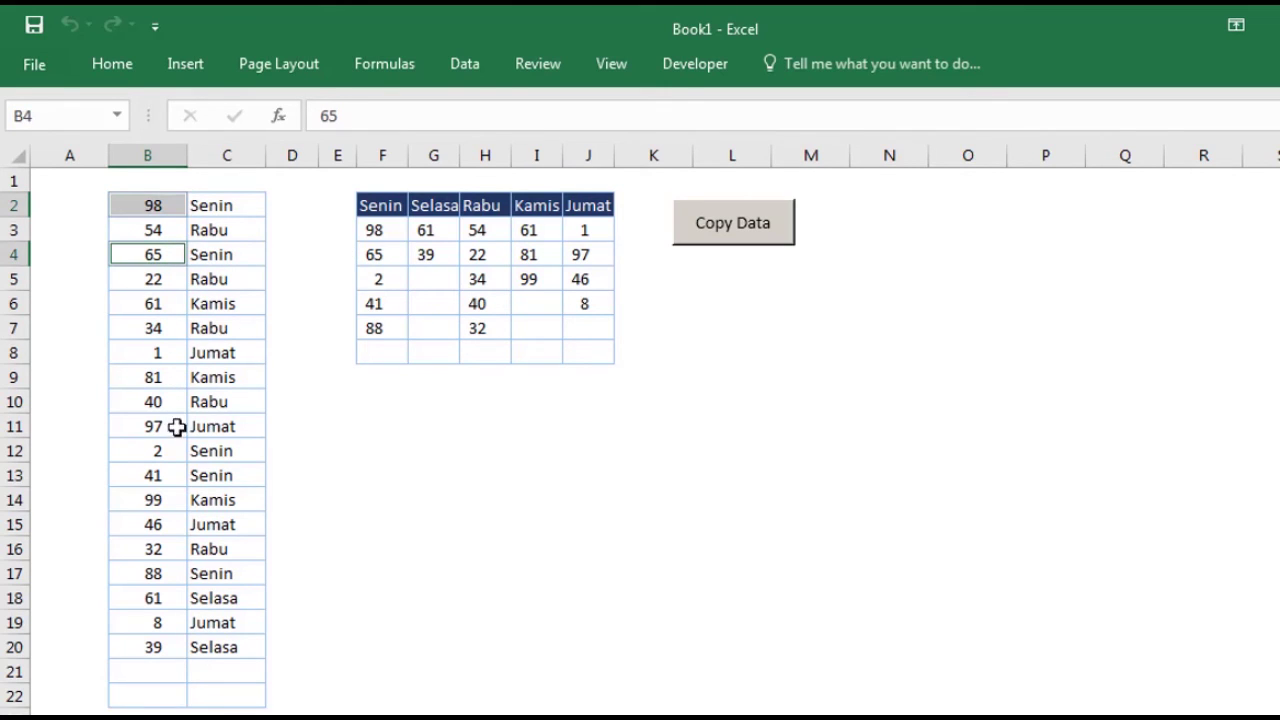
left_click(157, 450, "ctrl")
left_click(170, 474, "ctrl")
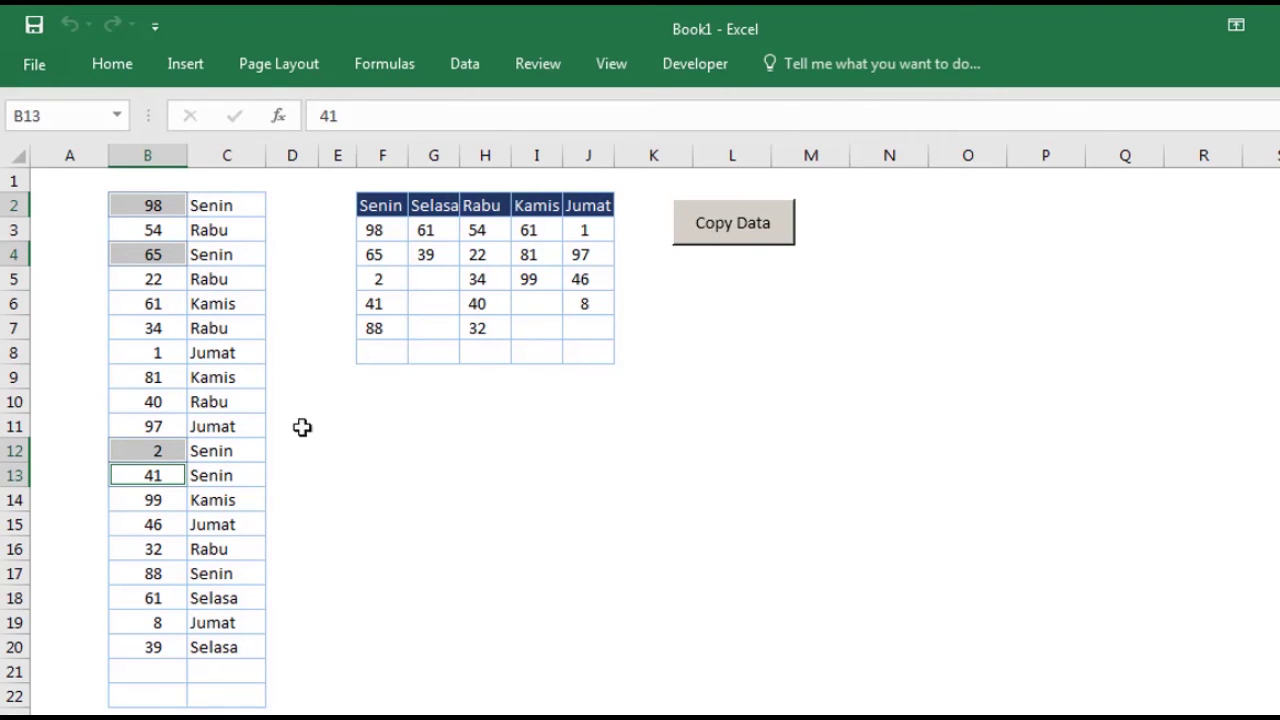
left_click(155, 573, "ctrl")
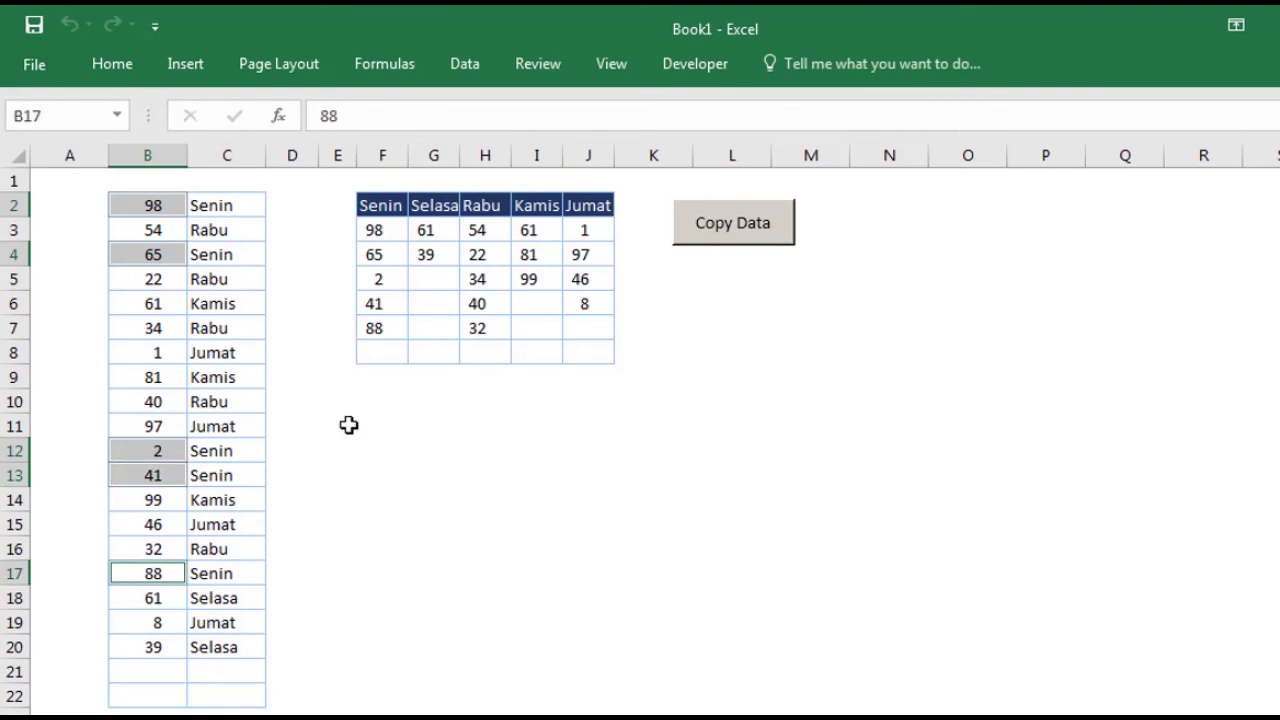
left_click(537, 401)
left_click(440, 233)
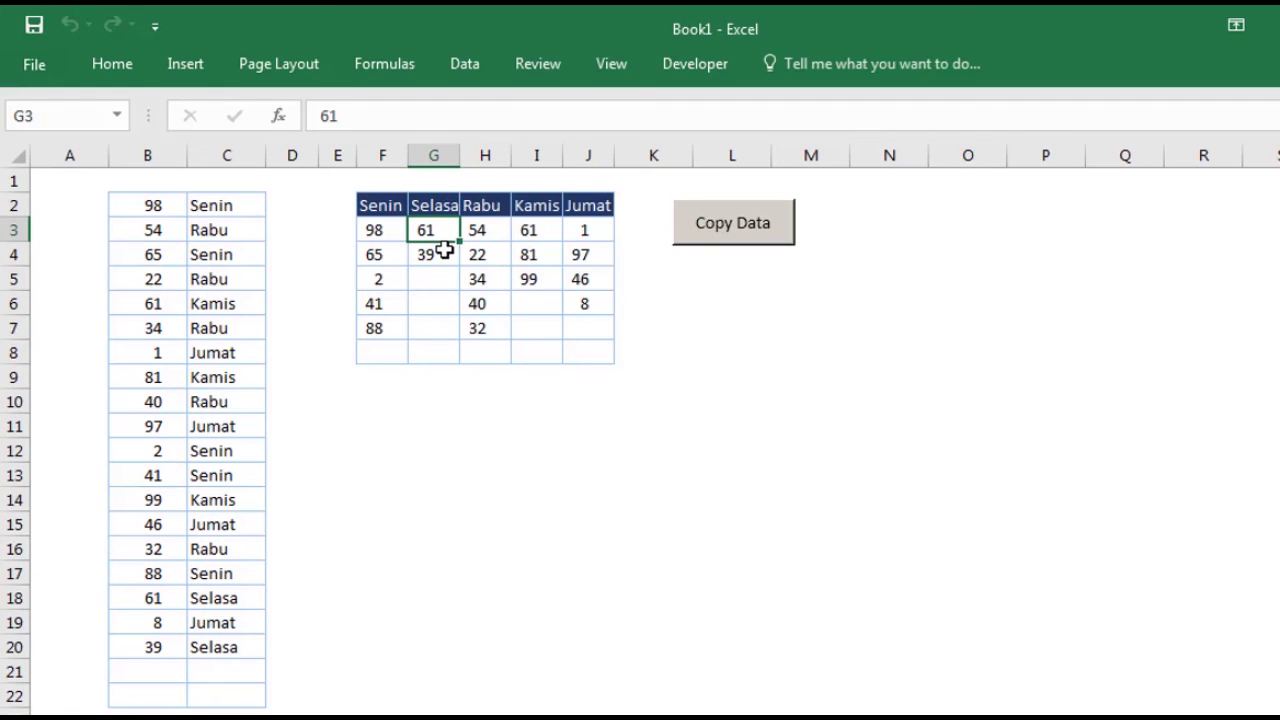
left_click(156, 599, "ctrl")
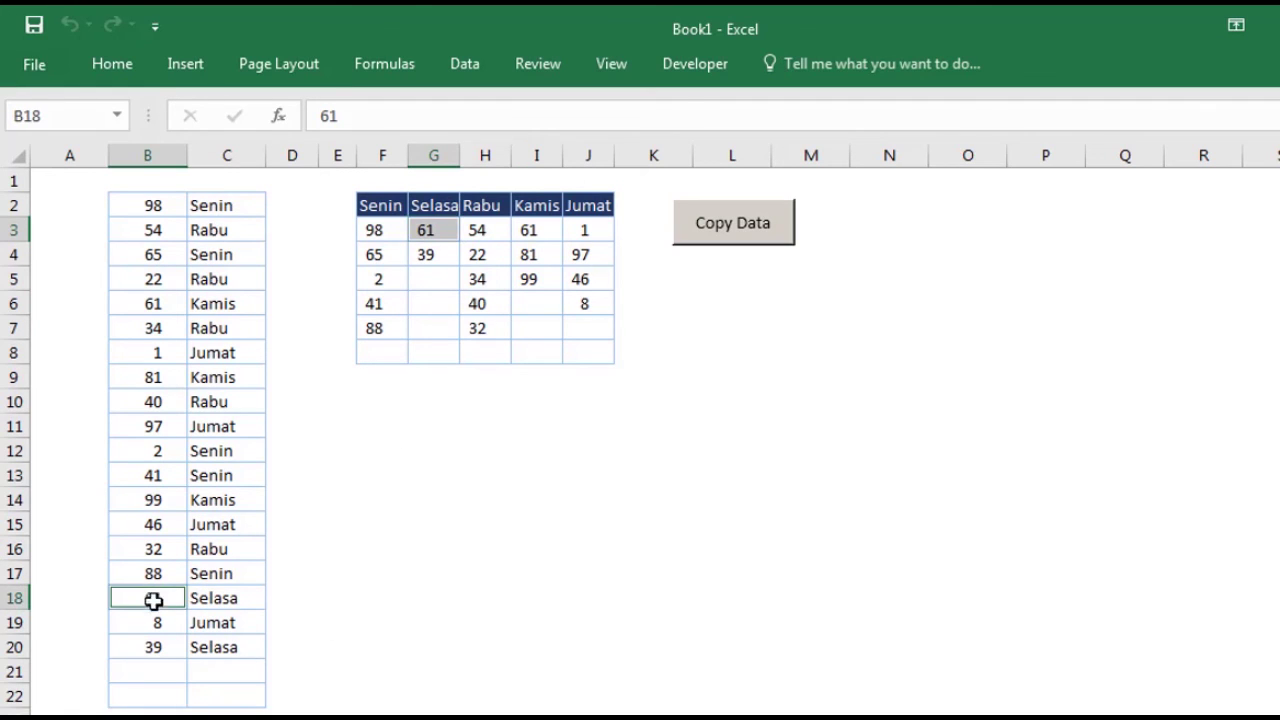
left_click(156, 647, "ctrl")
left_click(452, 320)
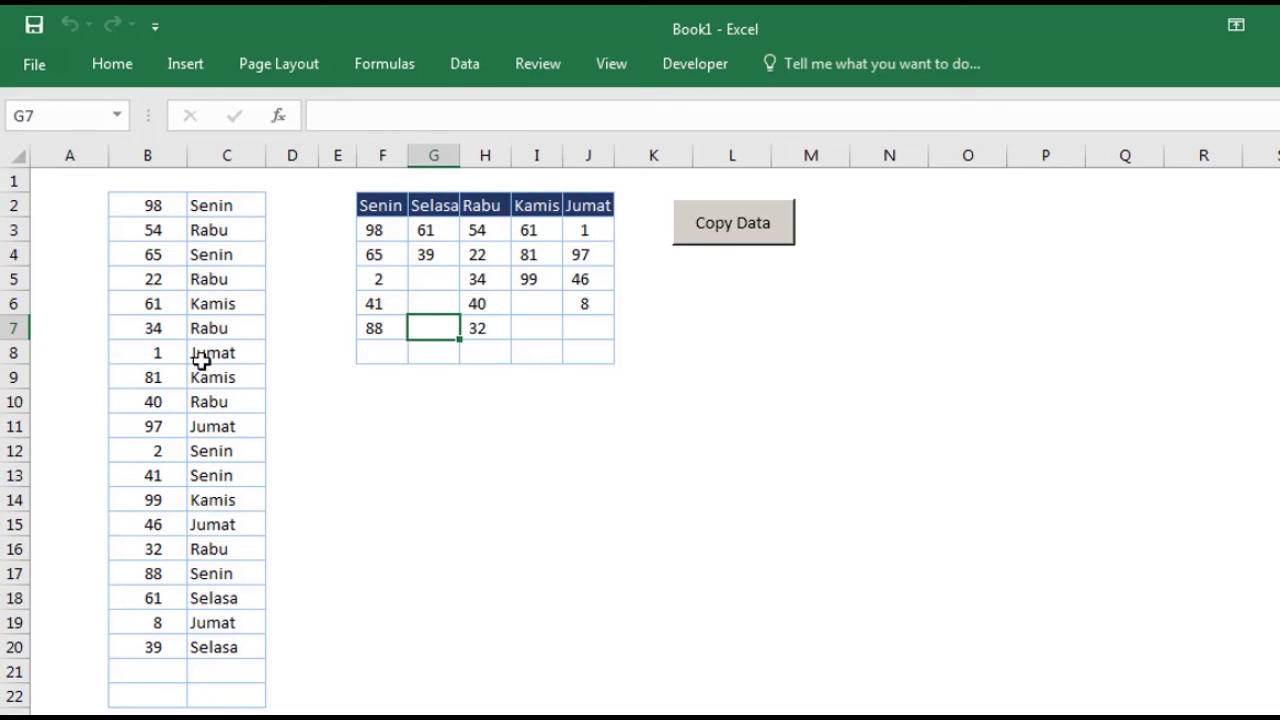
left_click(157, 353)
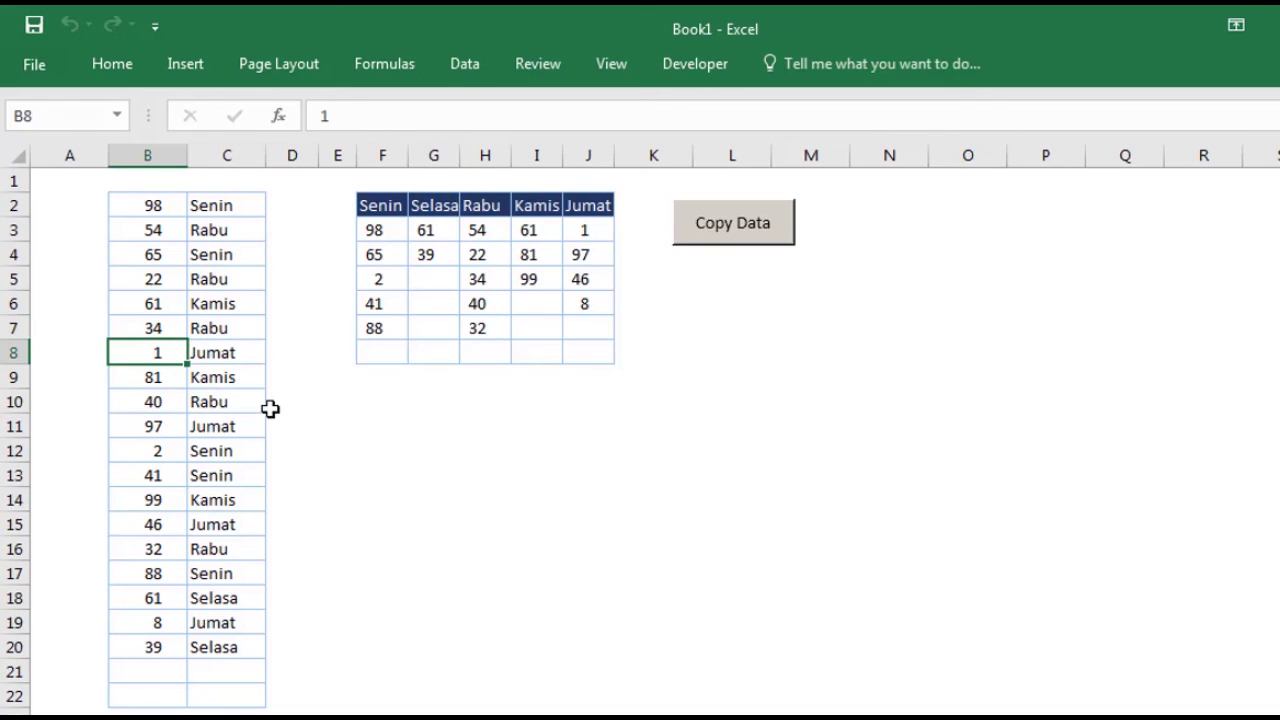
left_click(150, 426, "ctrl")
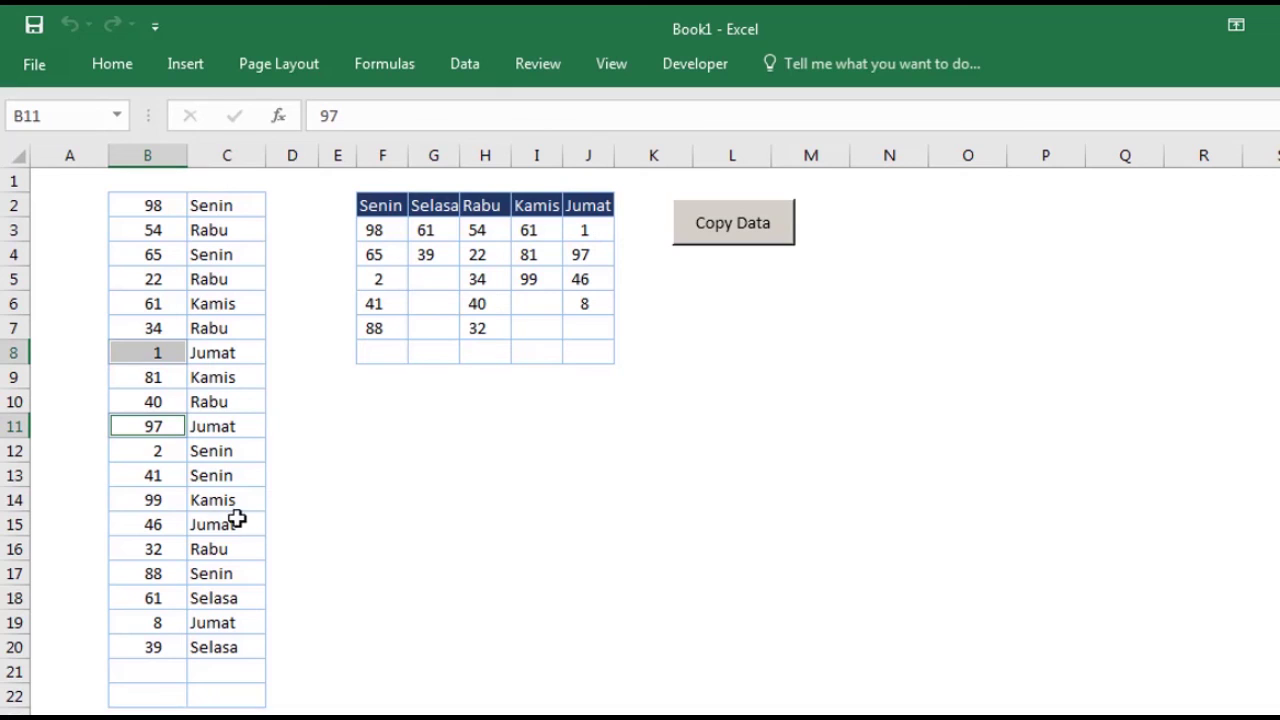
left_click(163, 527, "ctrl")
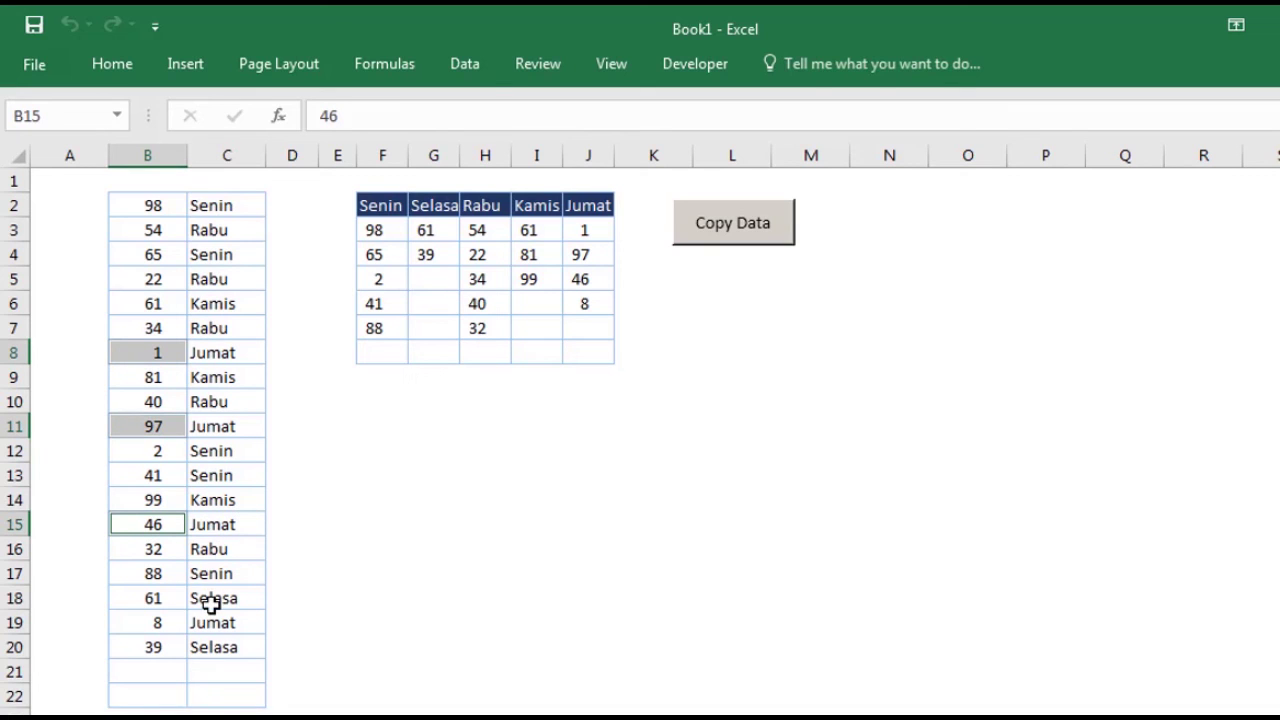
left_click(157, 623, "ctrl")
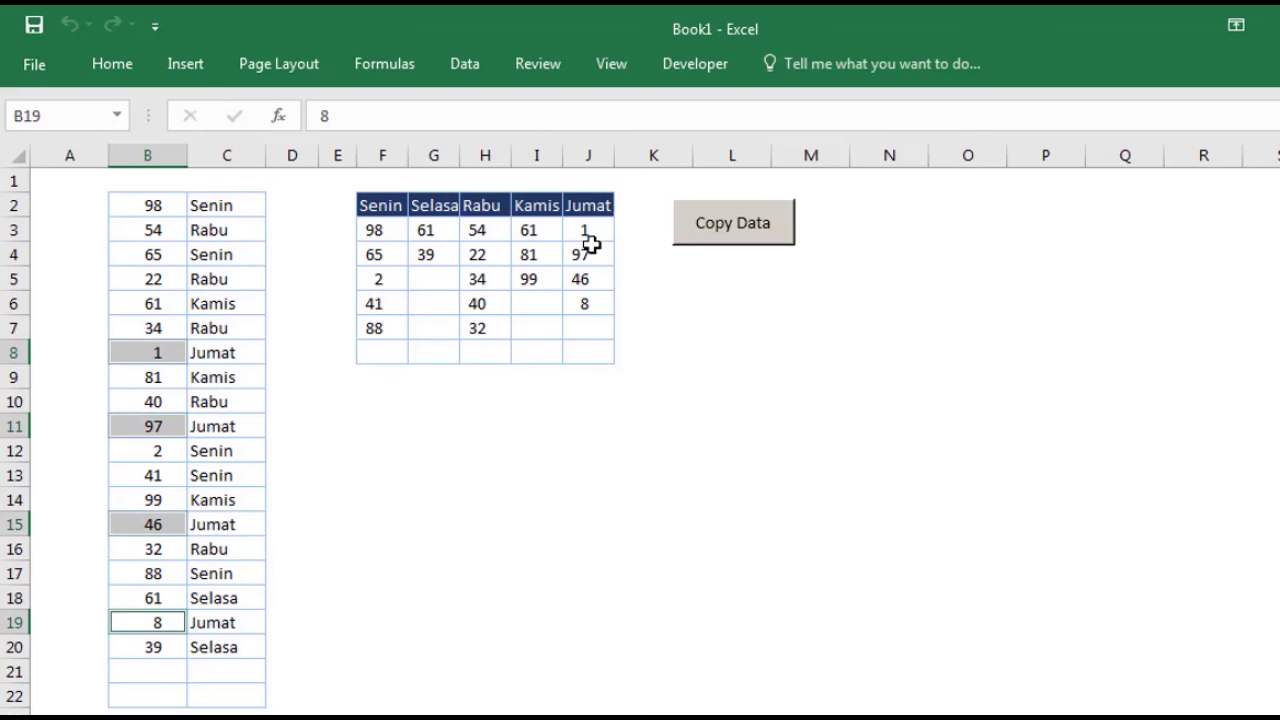
left_click(851, 432)
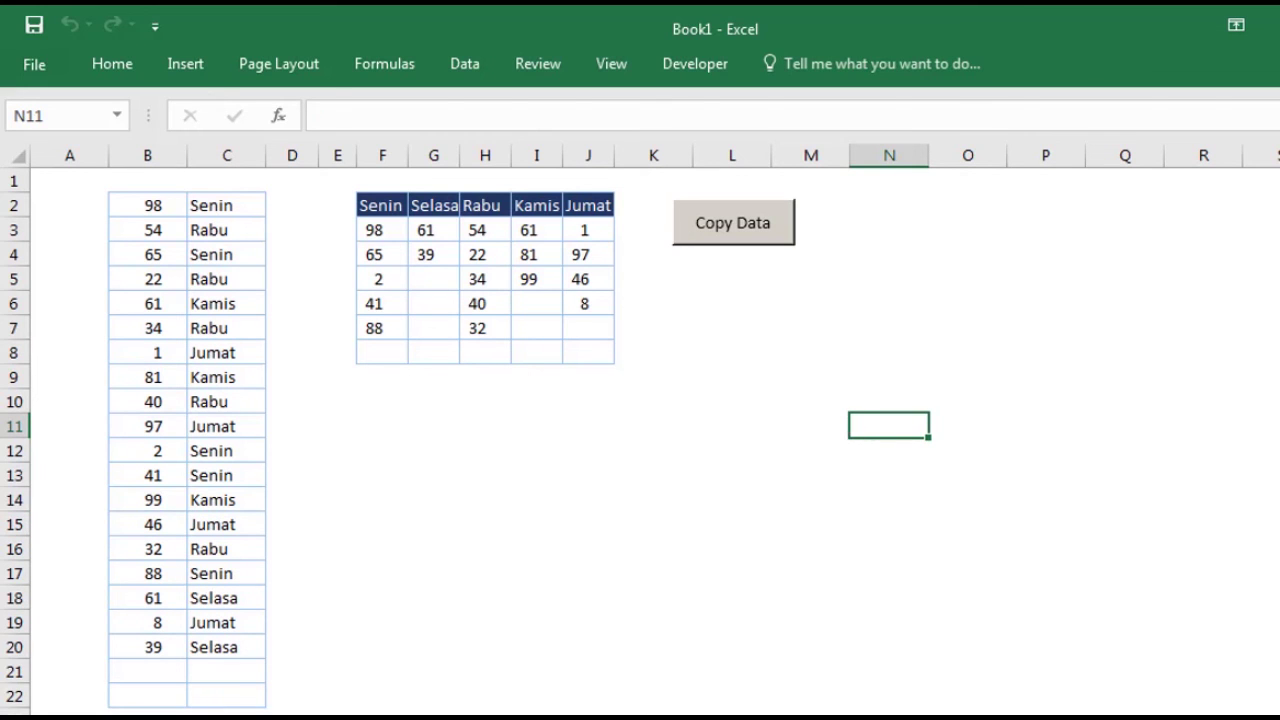
key("alt+F11")
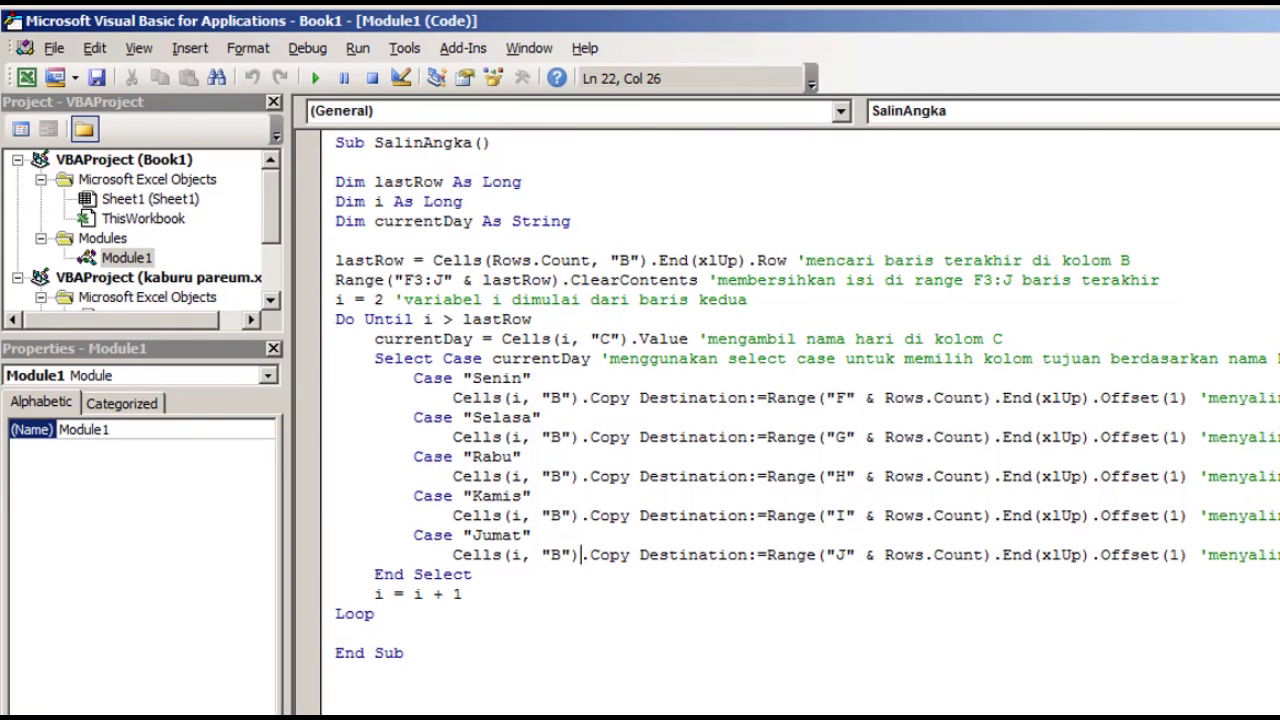
key("alt+F11")
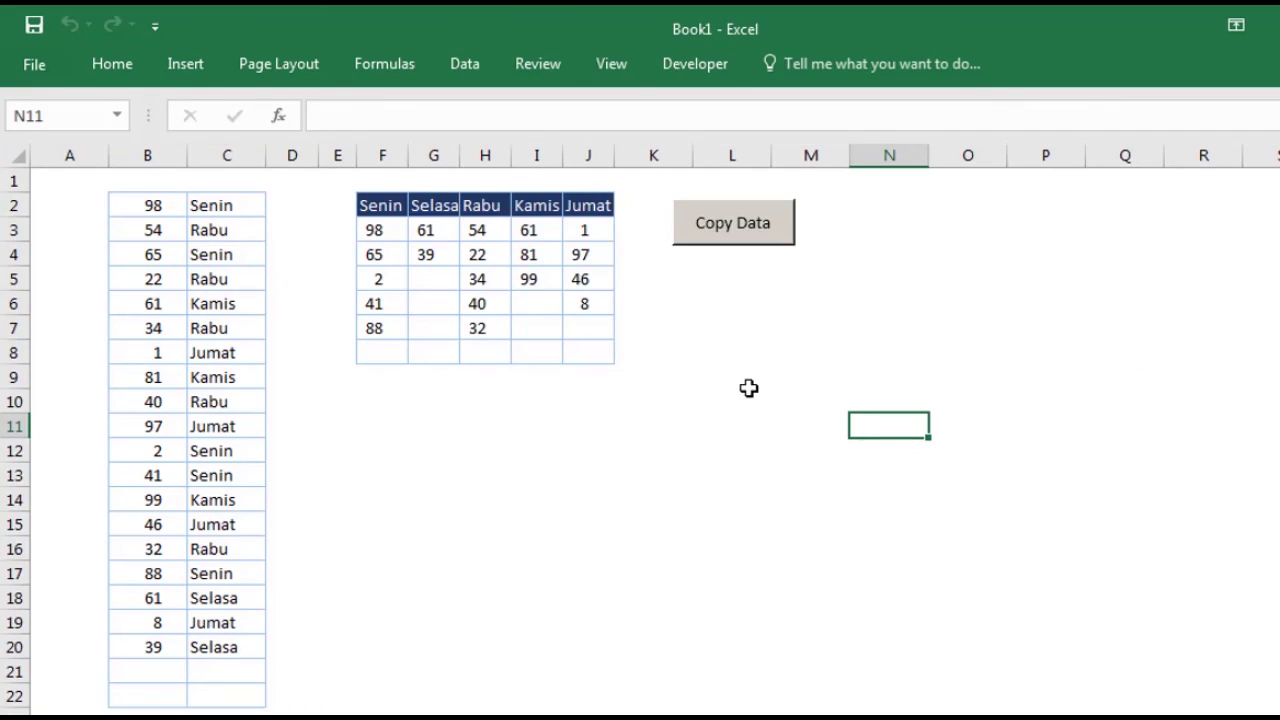